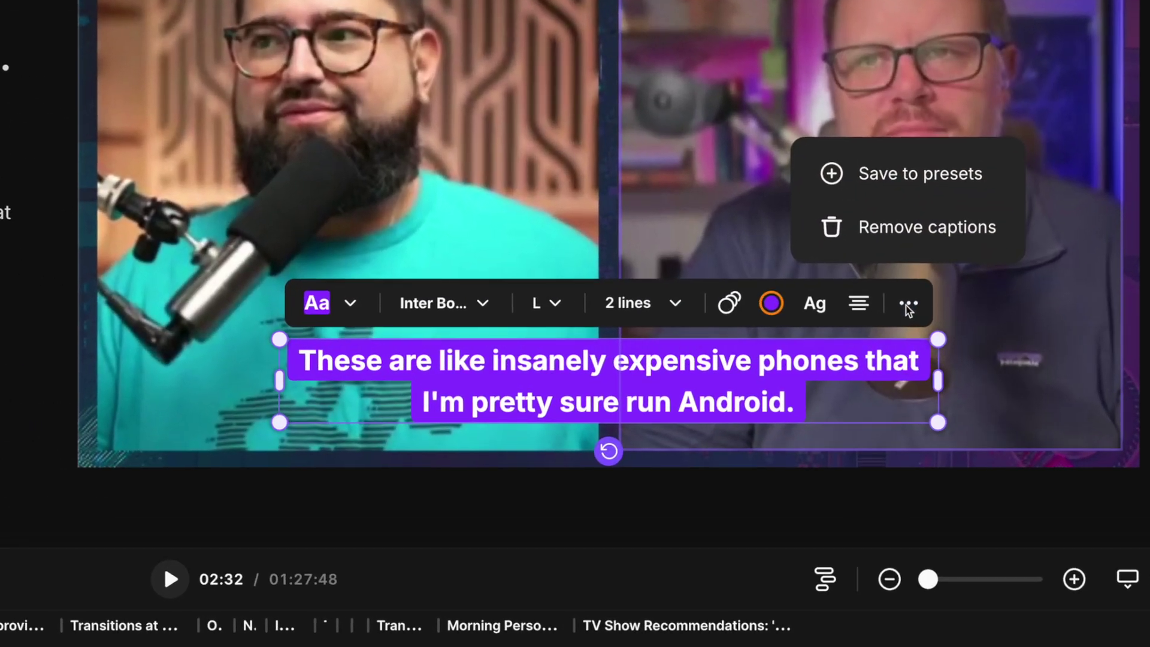
Step: Save the current purple caption style to presets and open the saved preset's options menu
left_click(904, 182)
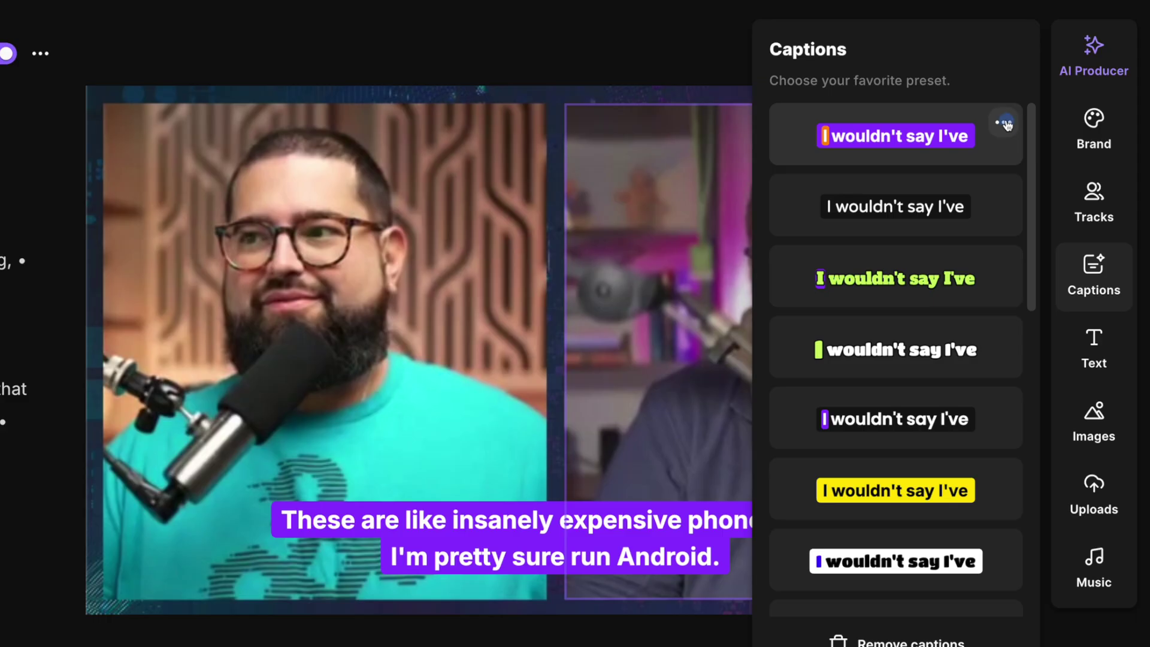
left_click(1004, 123)
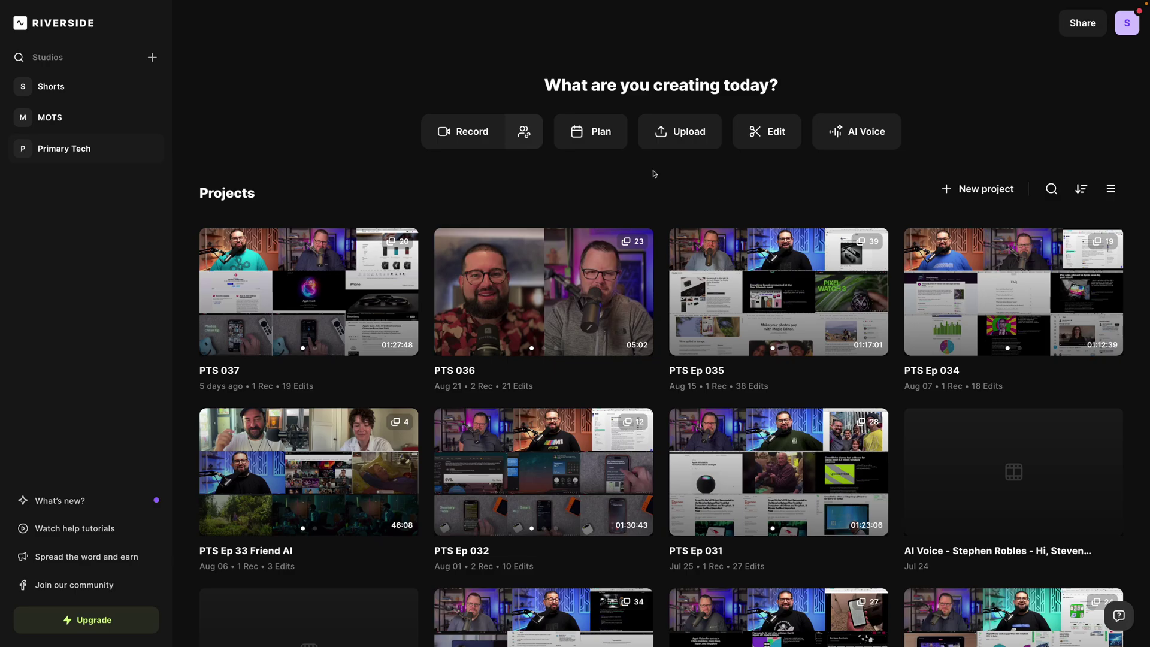
Step: Open the PTS 037 project, check a track's download options, then open the recording in the editor
left_click(280, 292)
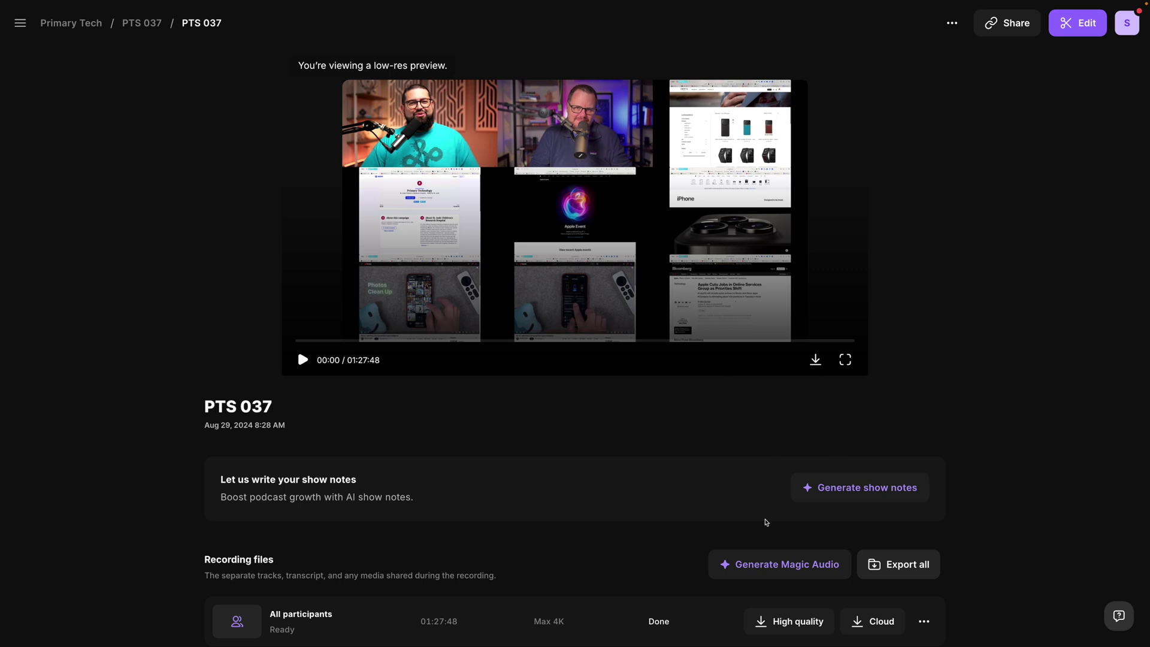
scroll(783, 462, "down", 4)
left_click(786, 453)
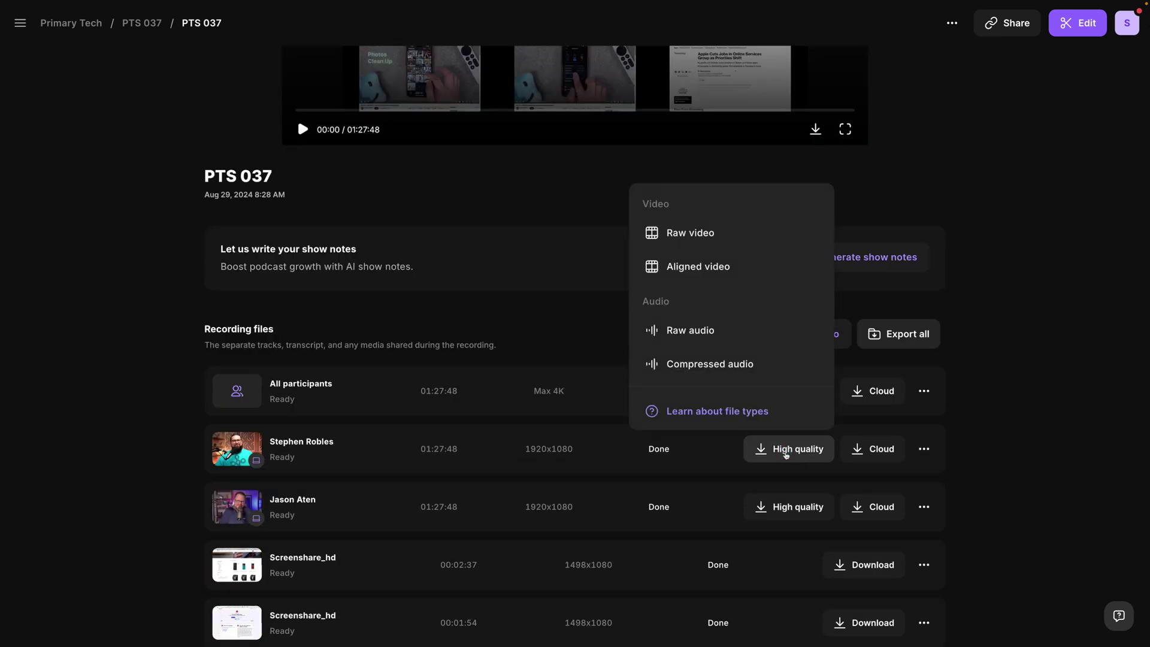
left_click(526, 254)
scroll(887, 260, "up", 1)
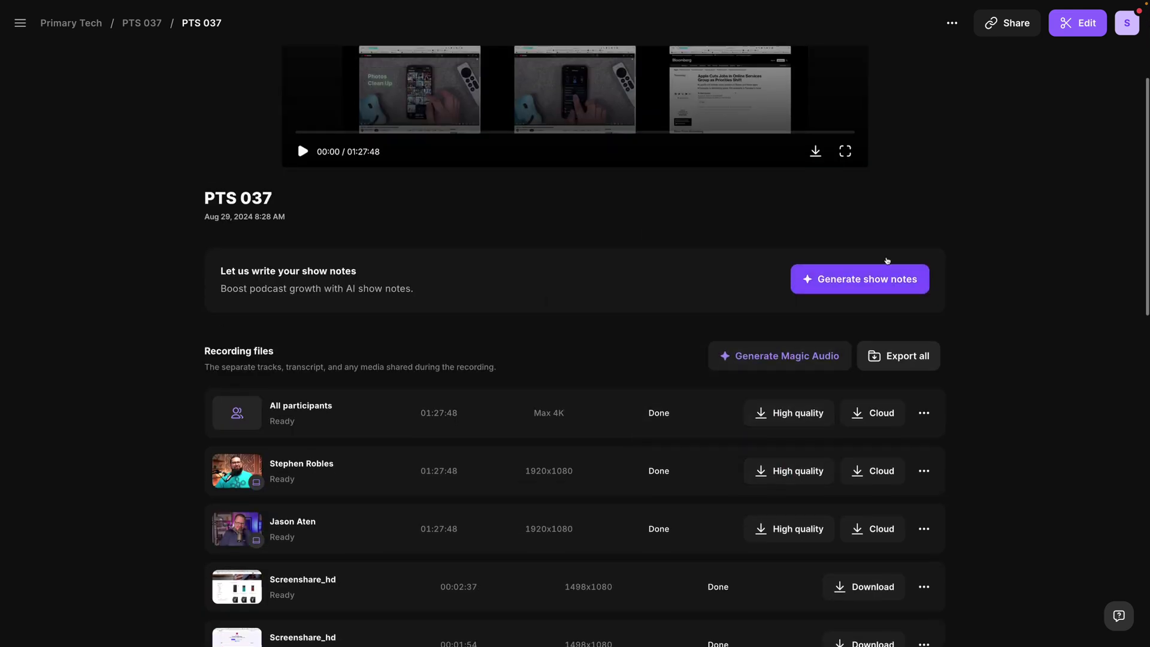
scroll(887, 261, "up", 4)
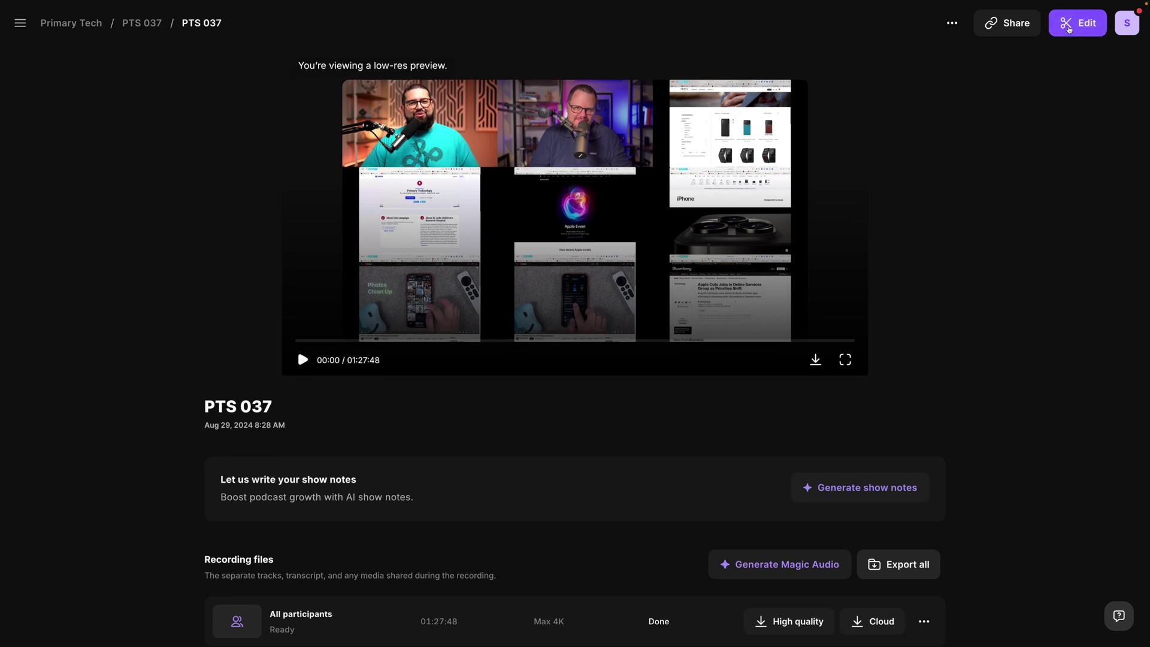
left_click(1070, 29)
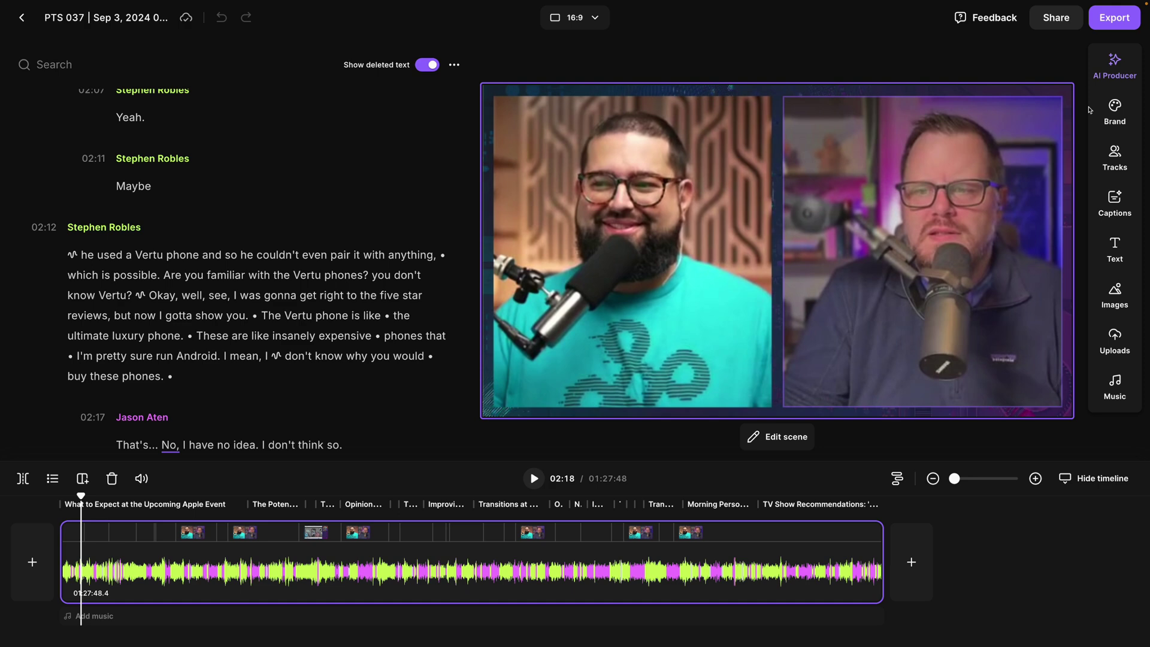
Step: Apply the purple-box caption preset from the AI Producer Captions presets
left_click(1115, 72)
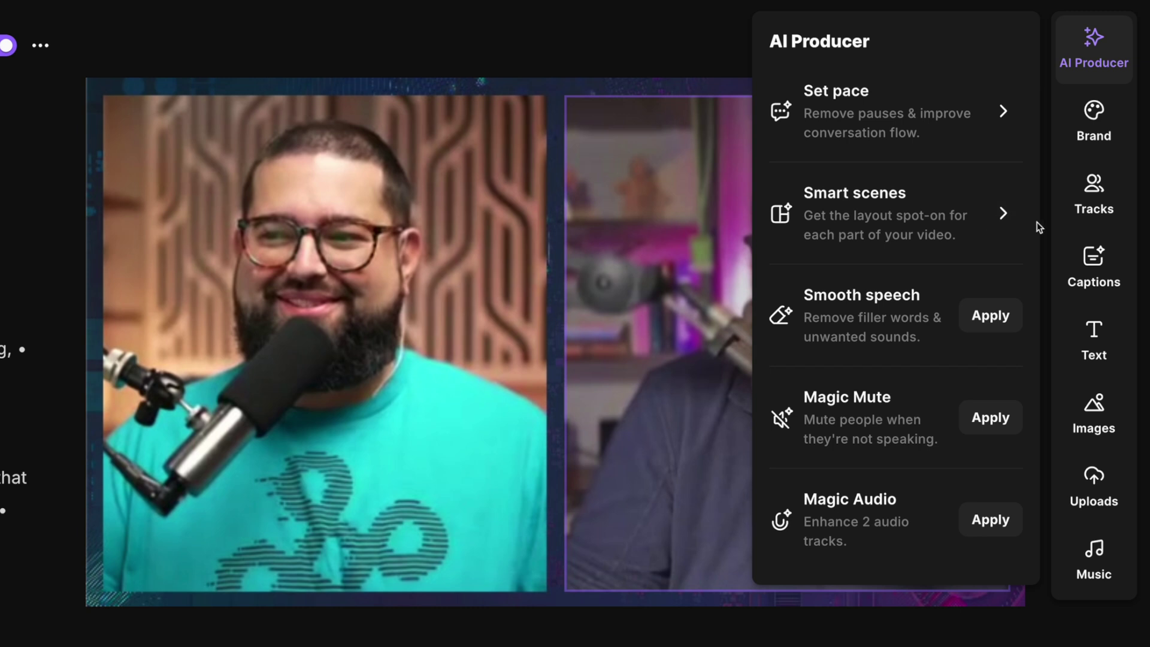
left_click(1088, 262)
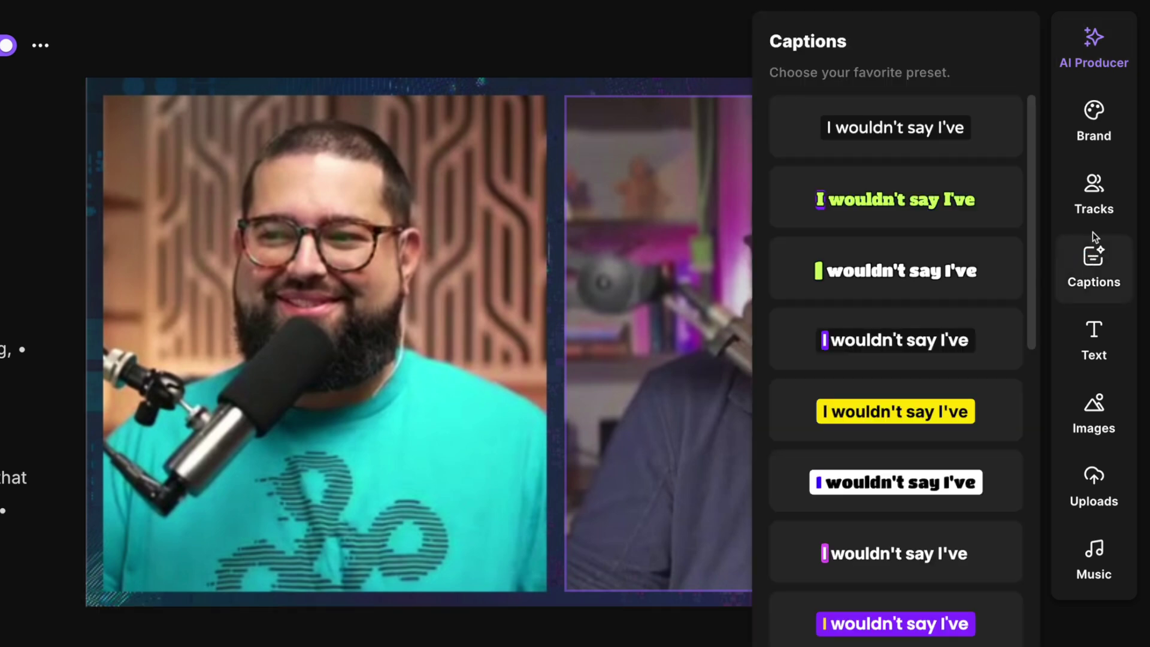
scroll(937, 234, "down", 5)
scroll(938, 241, "down", 1)
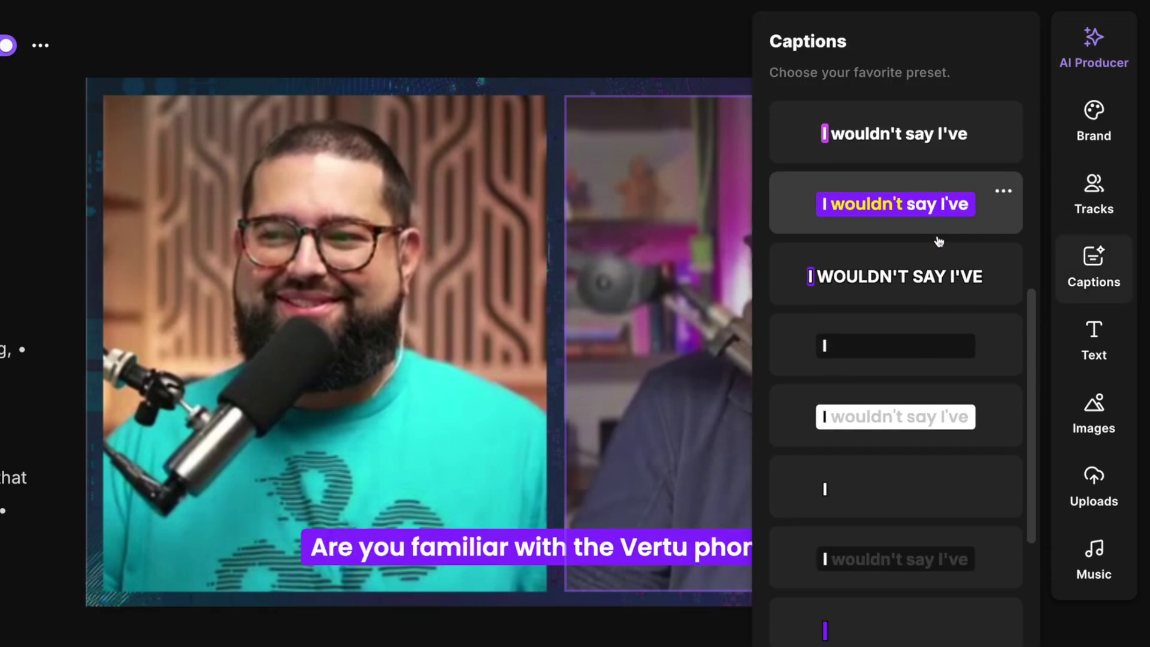
left_click(930, 208)
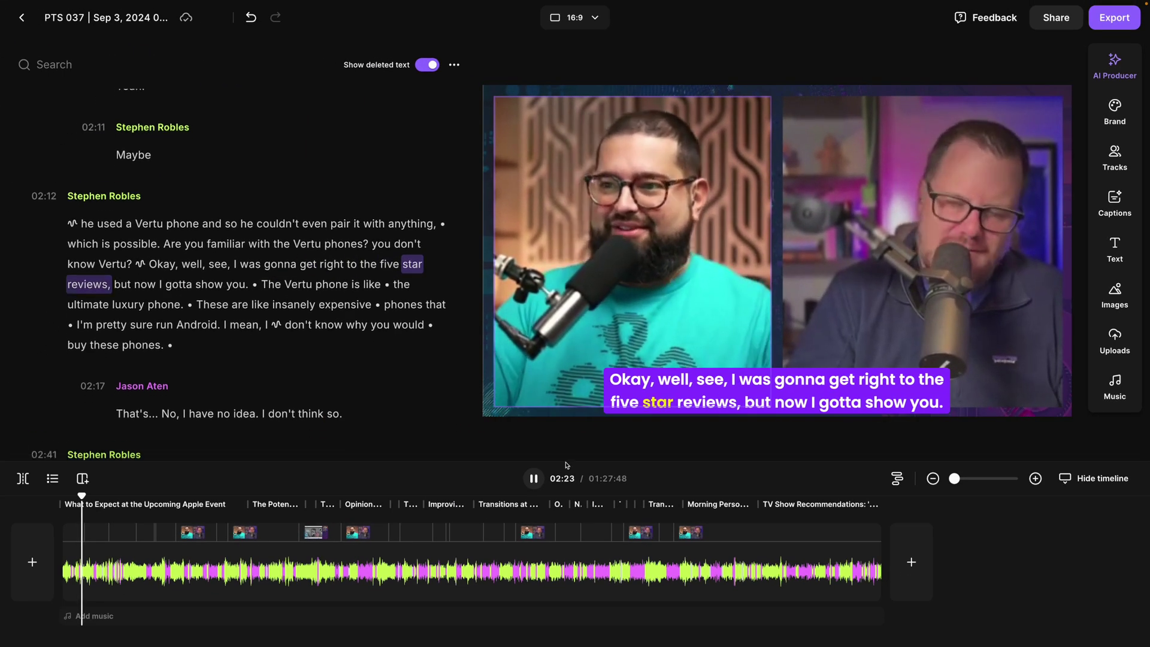
Step: Select the caption and review its Background style options
left_click(785, 391)
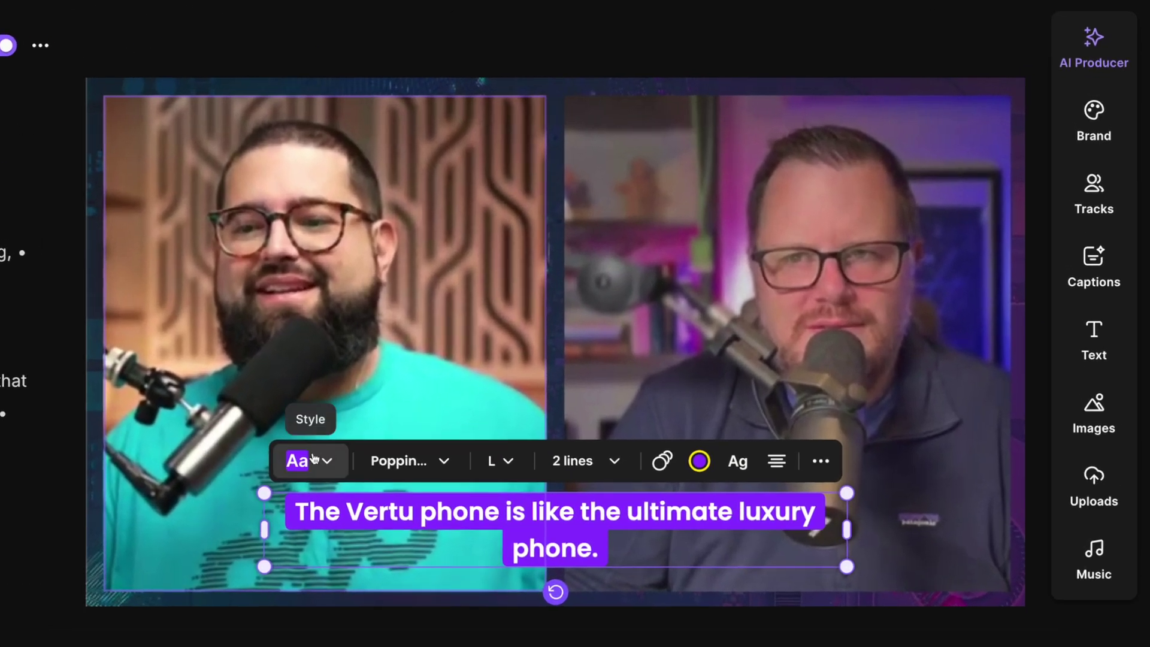
left_click(608, 331)
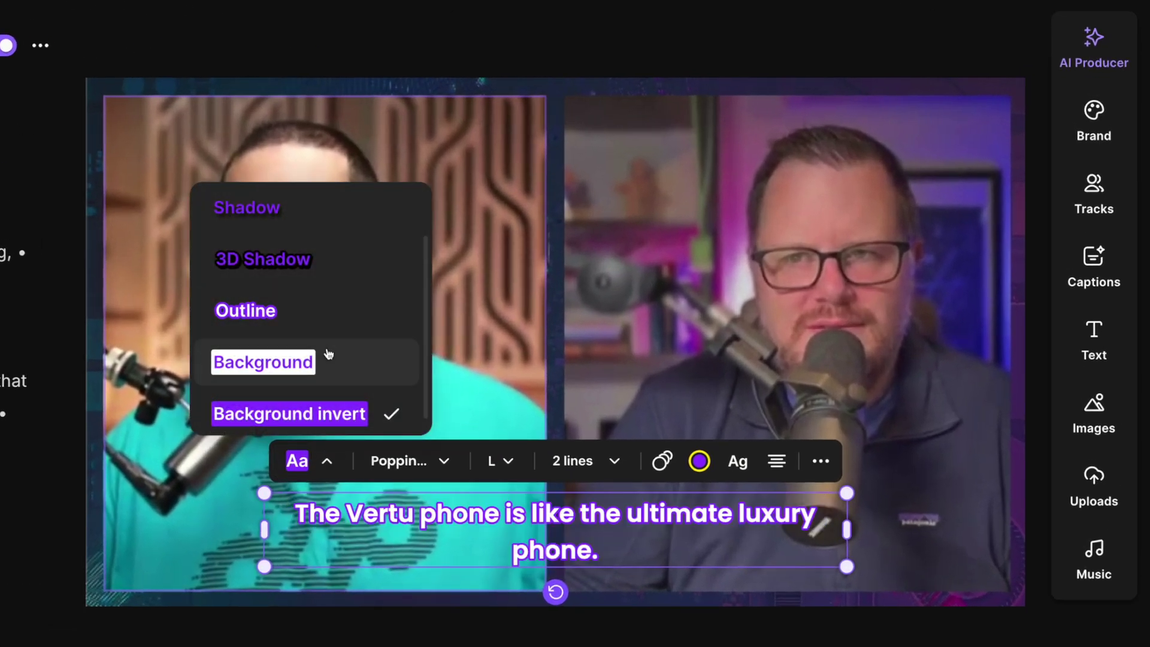
left_click(406, 462)
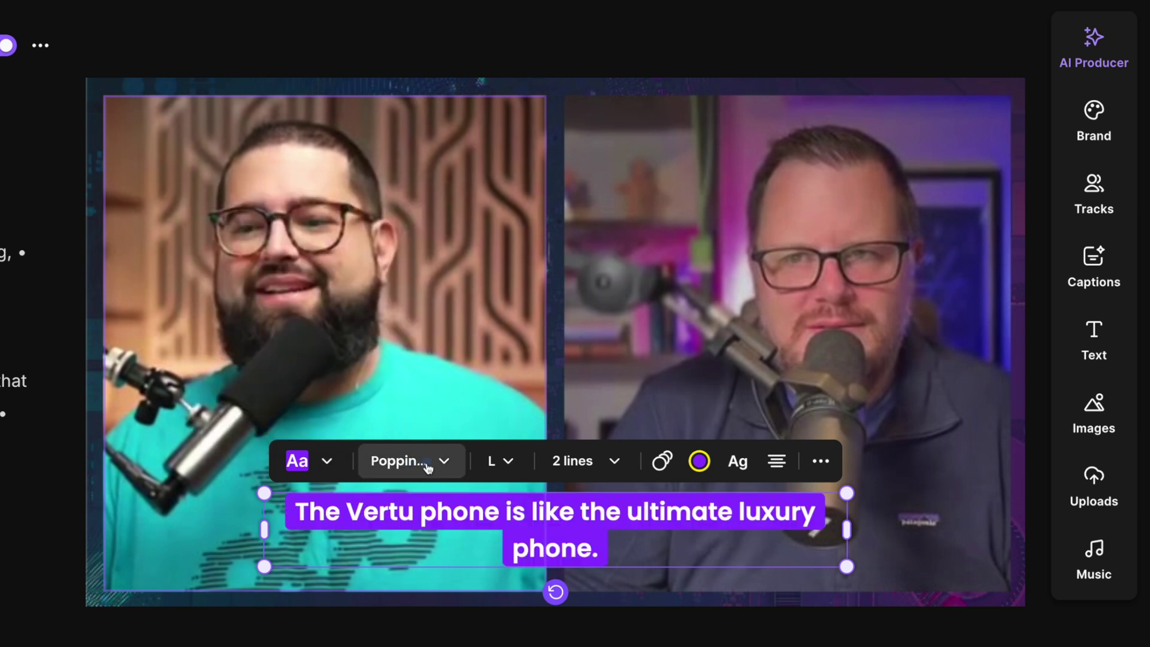
Step: Switch the caption font to Inter Bold and keep the size at L
left_click(419, 461)
scroll(403, 354, "up", 4)
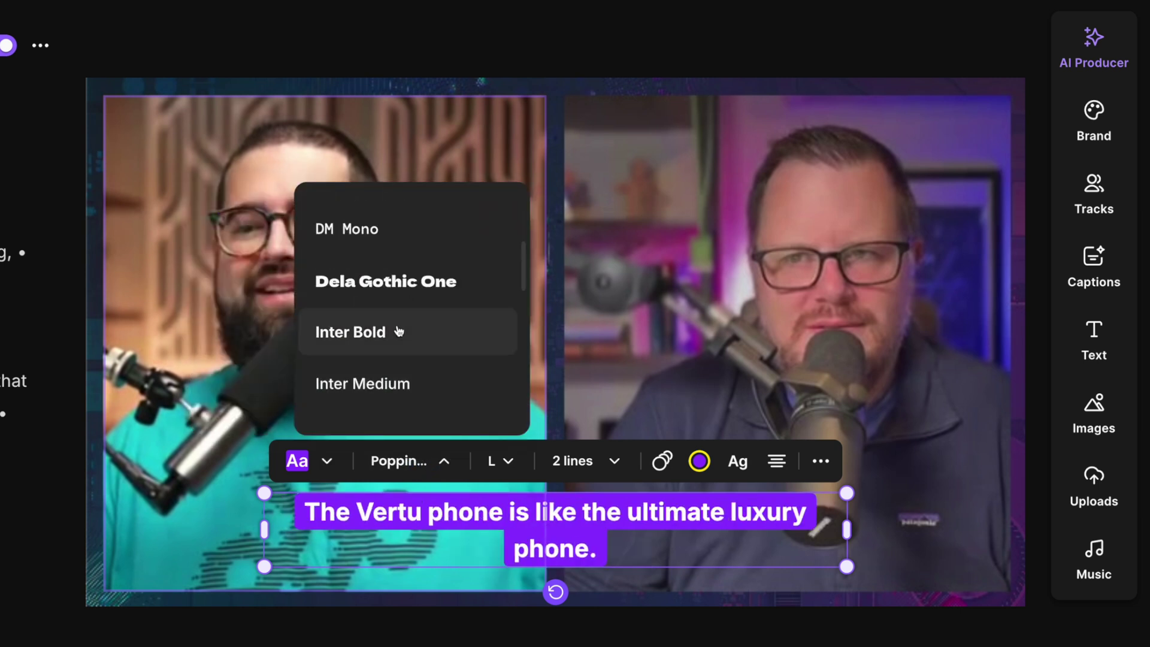
left_click(398, 331)
left_click(501, 461)
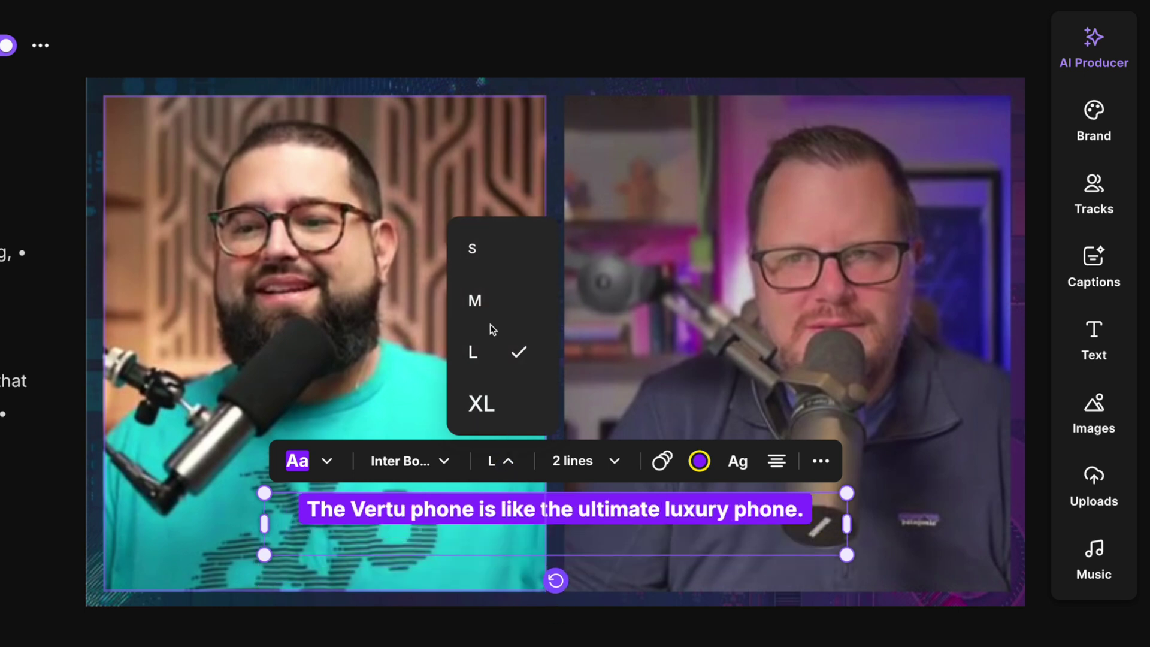
left_click(476, 354)
left_click(592, 462)
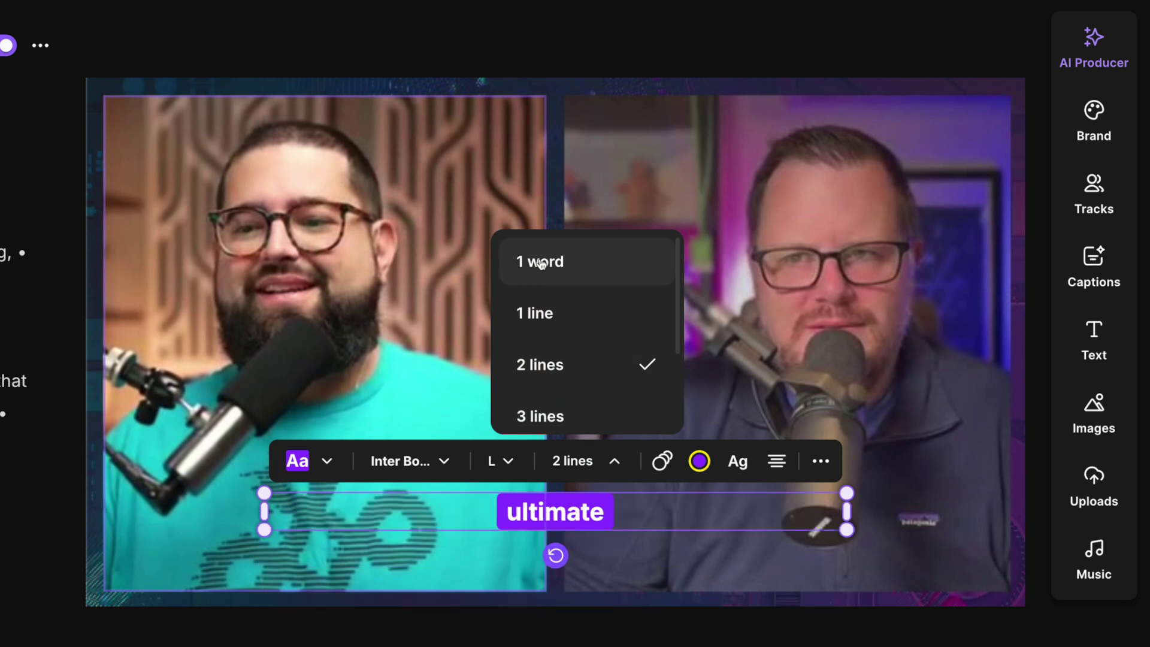
Step: Keep 2 lines per caption and choose the Boxed caption animation
left_click(566, 372)
left_click(662, 460)
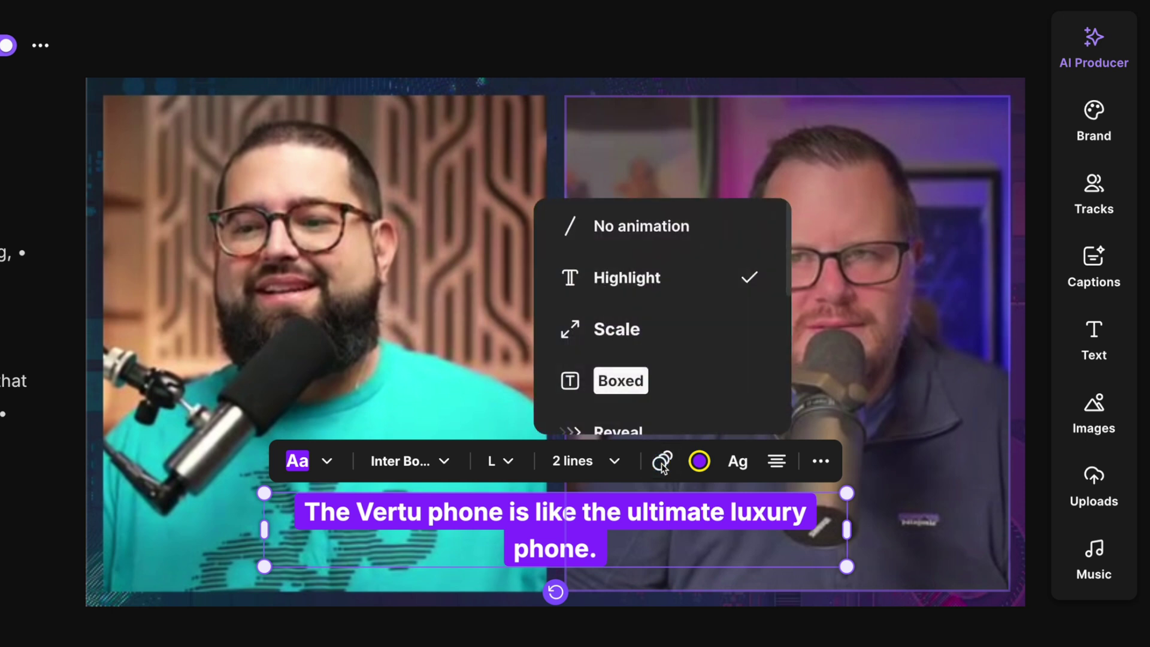
scroll(664, 371, "down", 2)
scroll(664, 370, "down", 3)
scroll(696, 342, "up", 5)
left_click(676, 296)
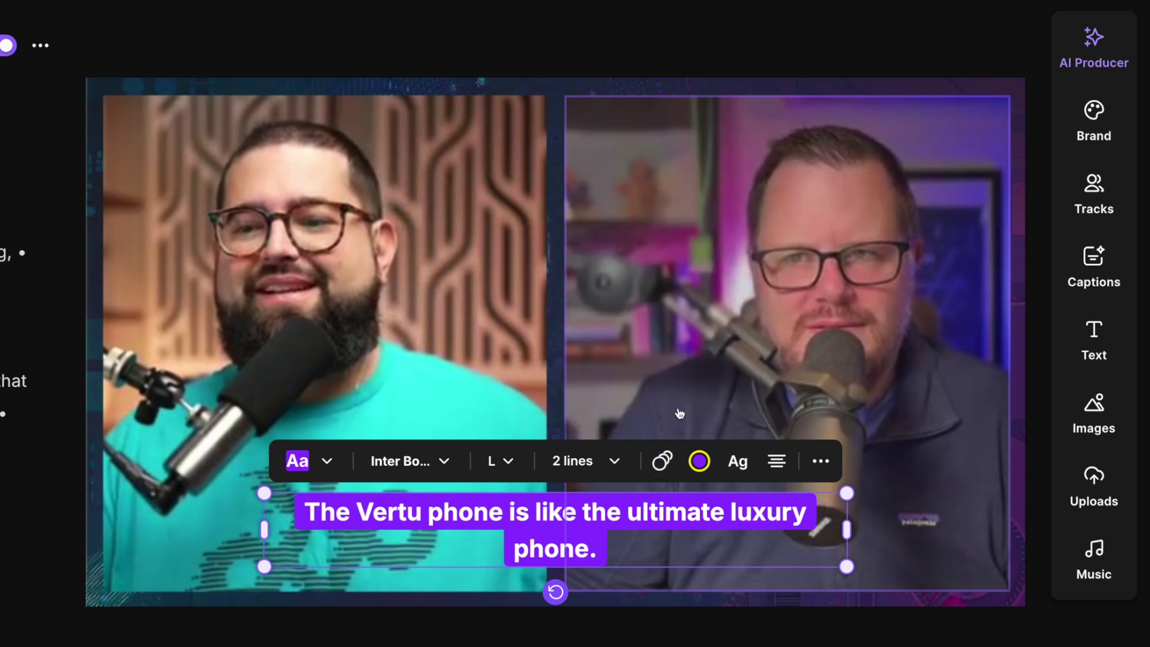
Step: Make the word highlight orange, preview playback, and restore sentence case and centred alignment
left_click(697, 461)
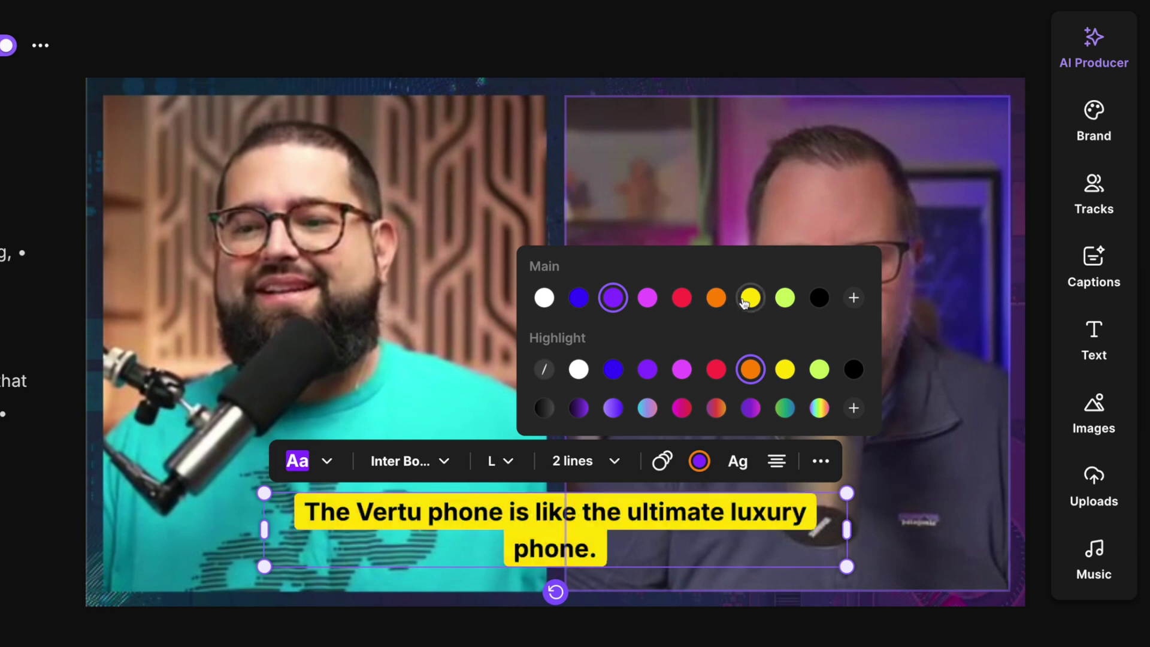
key("space")
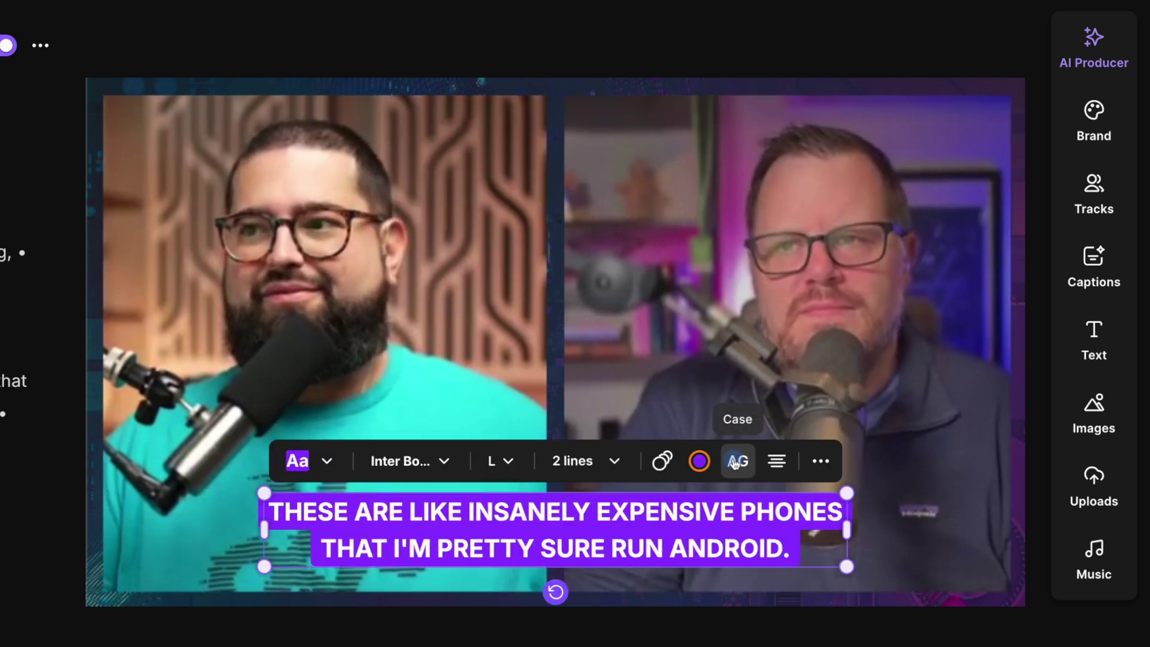
left_click(734, 463)
left_click(777, 463)
left_click(776, 462)
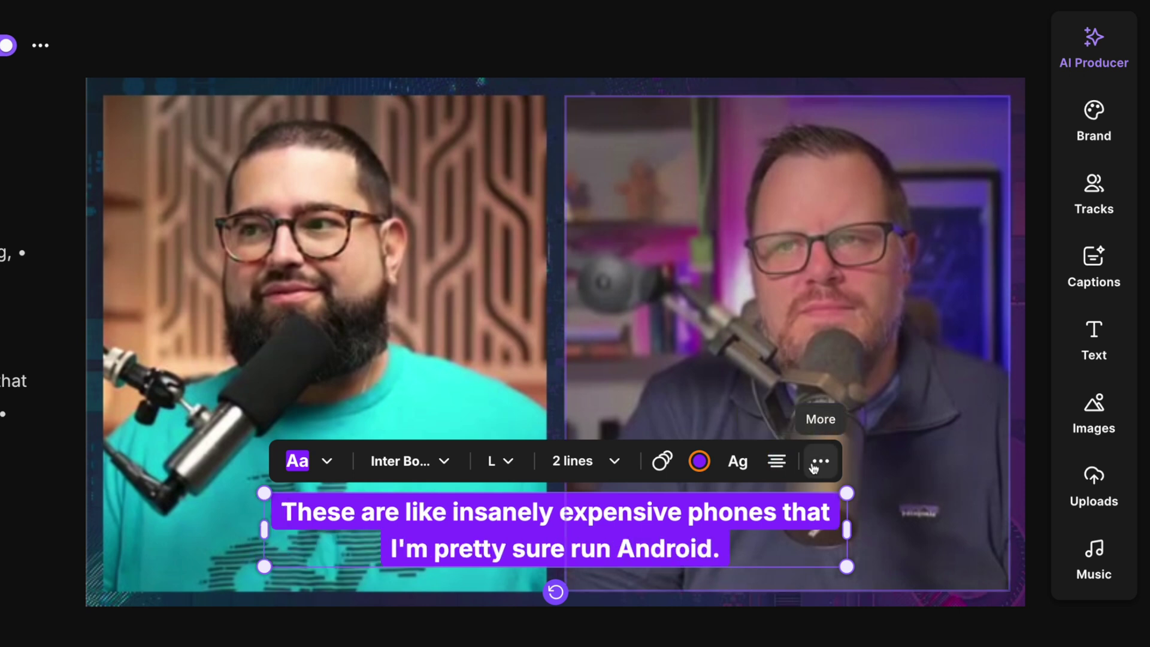
Step: Save the purple caption style with orange highlight as a preset and view the presets list
left_click(821, 465)
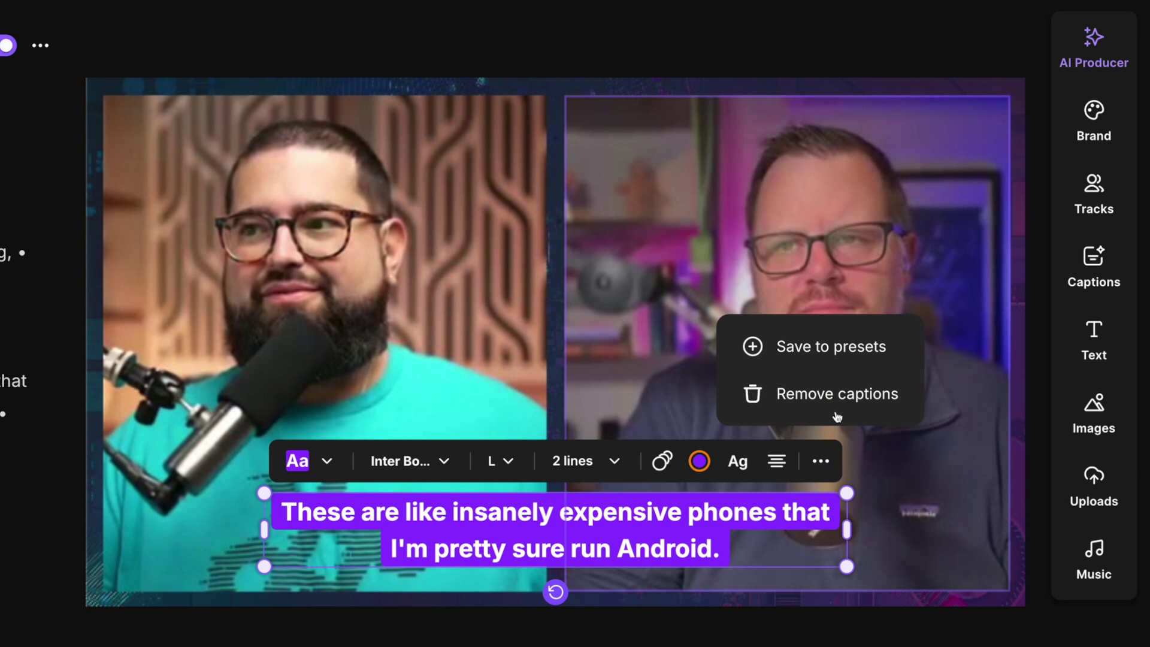
left_click(815, 355)
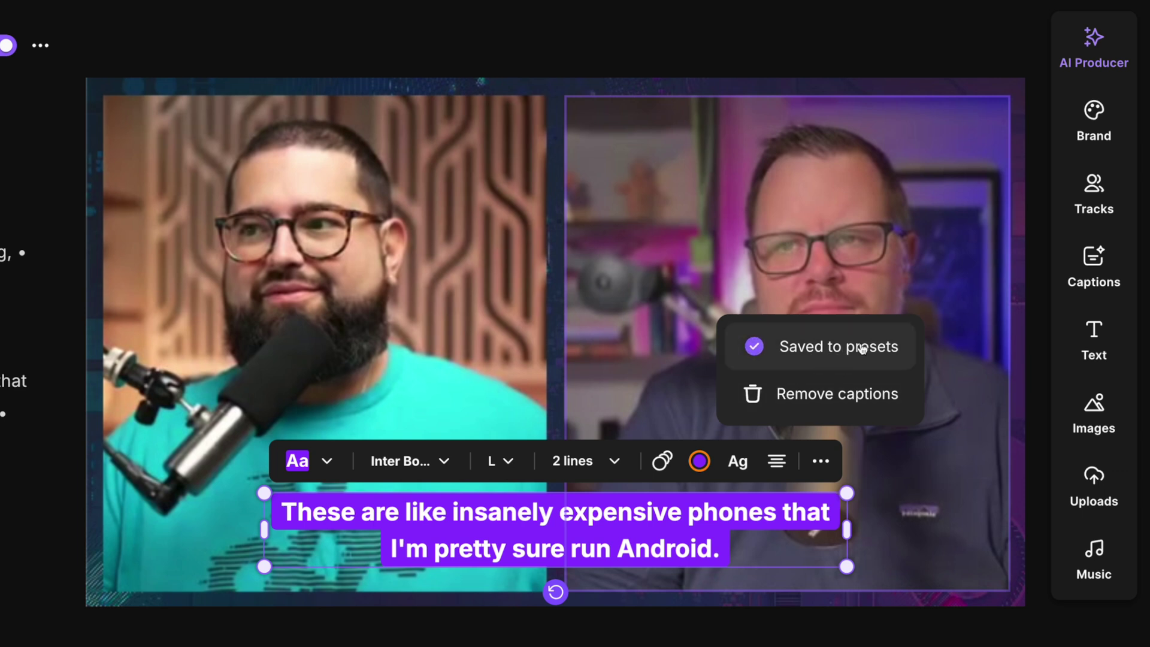
left_click(1098, 264)
mouse_move(852, 130)
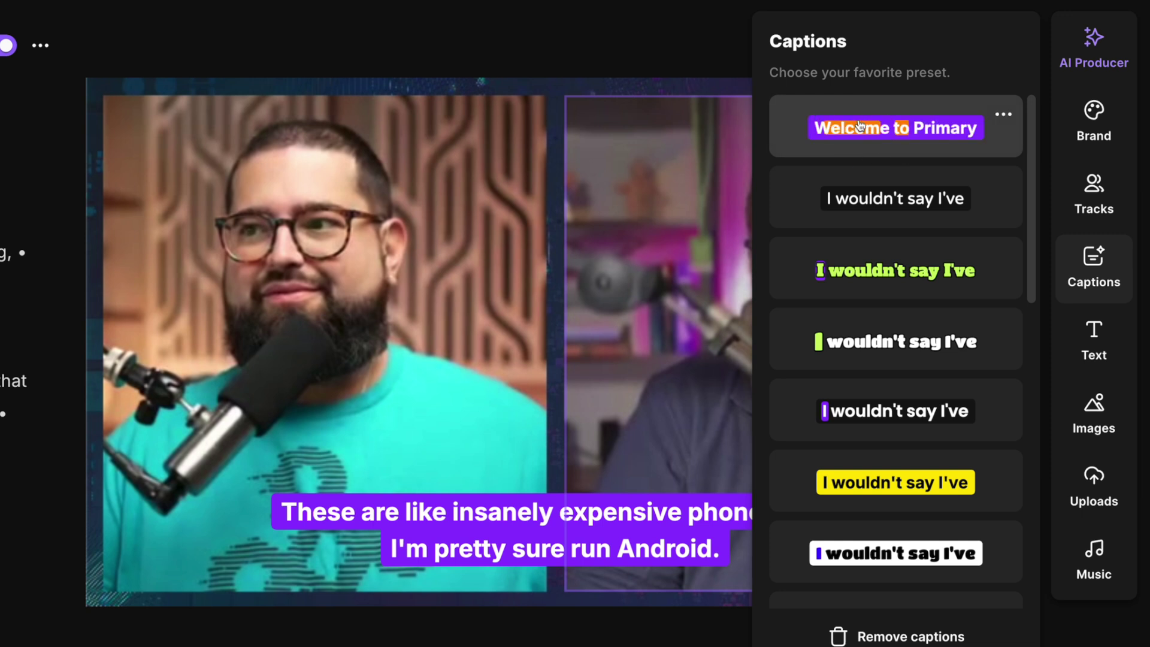
Step: Set the first saved caption preset to Use for Magic Clips and close the presets list
left_click(1007, 117)
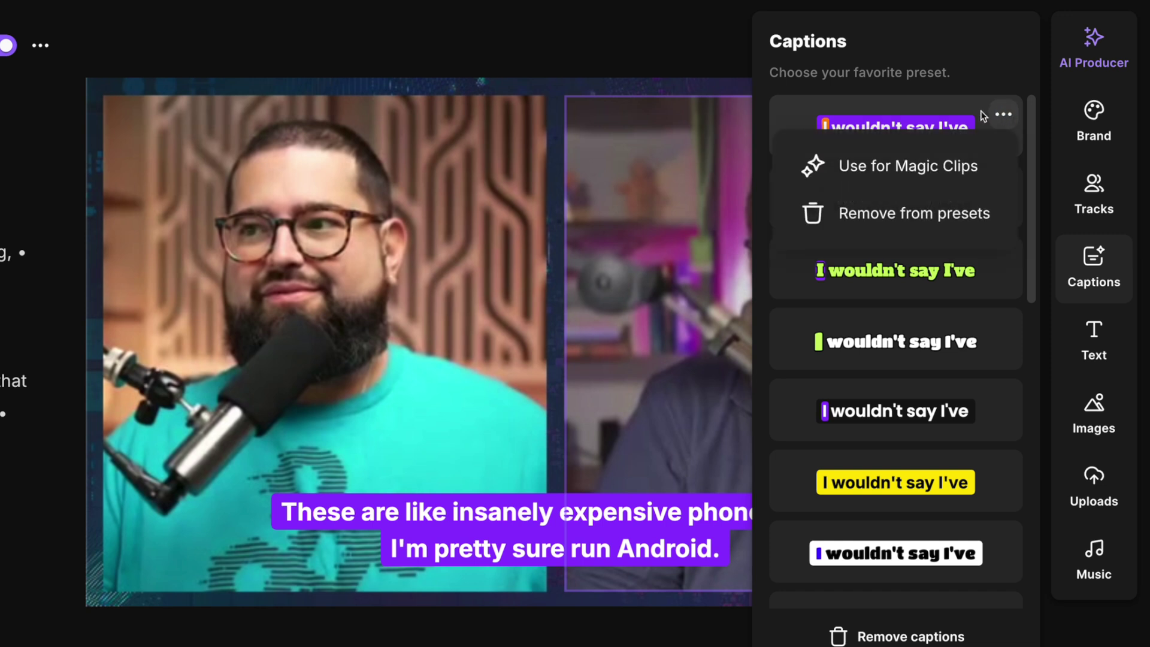
left_click(921, 170)
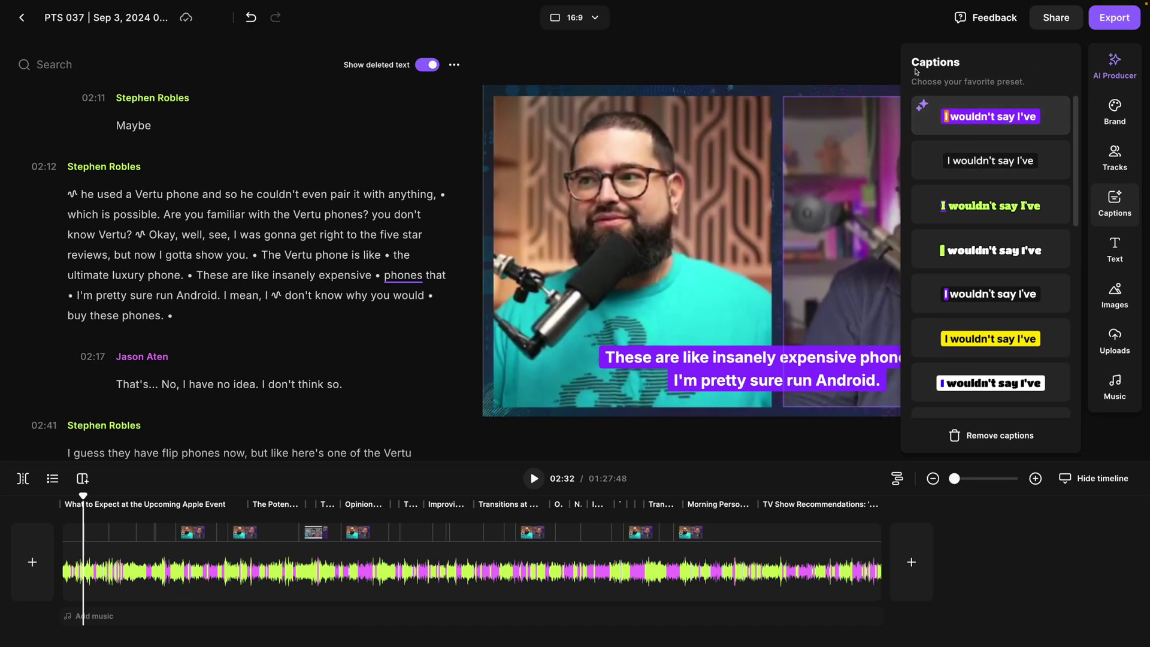
left_click(873, 58)
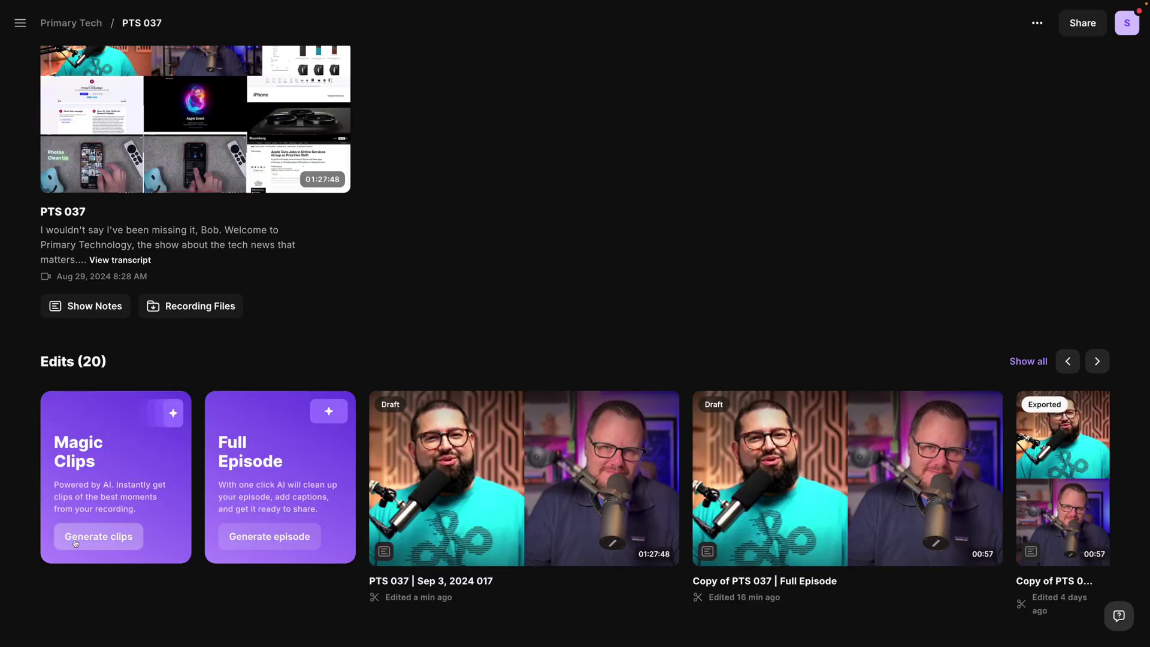
Step: Generate Magic Clips from PTS 037 using the topic 'pixel 9'
left_click(76, 542)
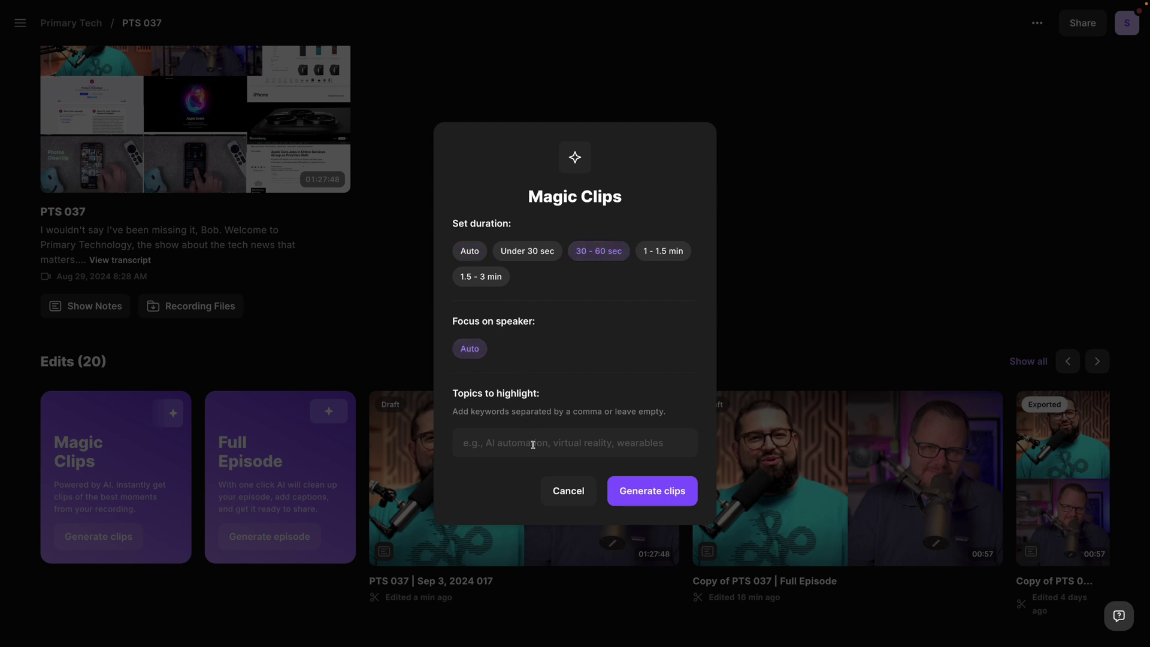
type("pixel 9")
left_click(652, 491)
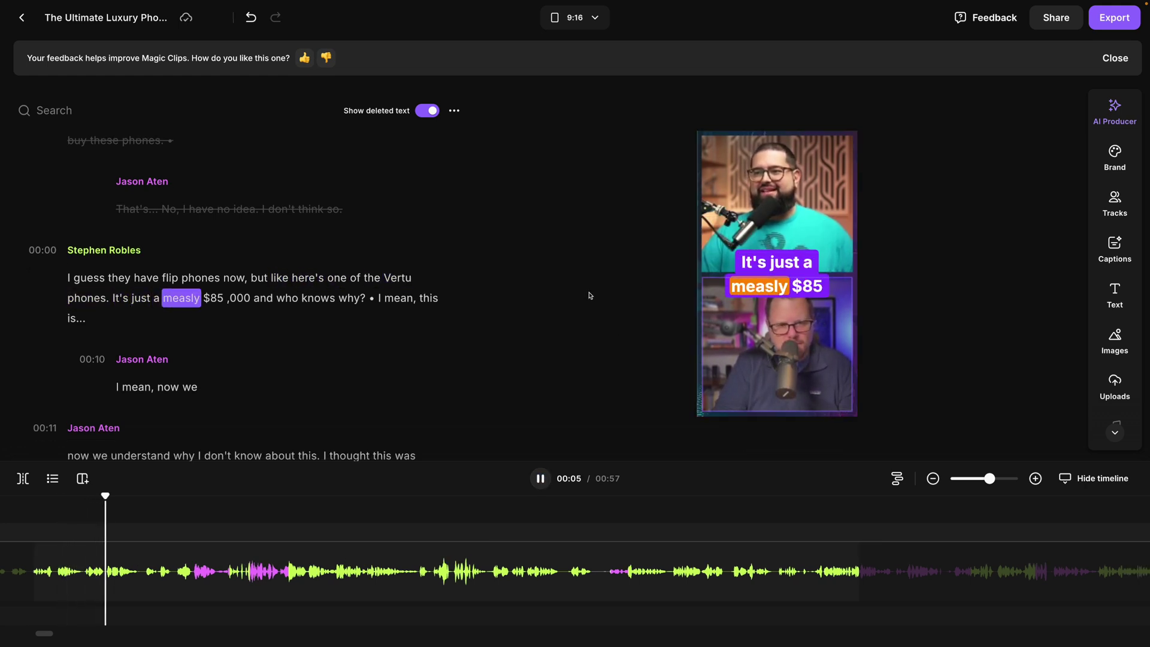
Step: Pause the first Magic Clip and set its pace to Super fast in AI Producer
key("space")
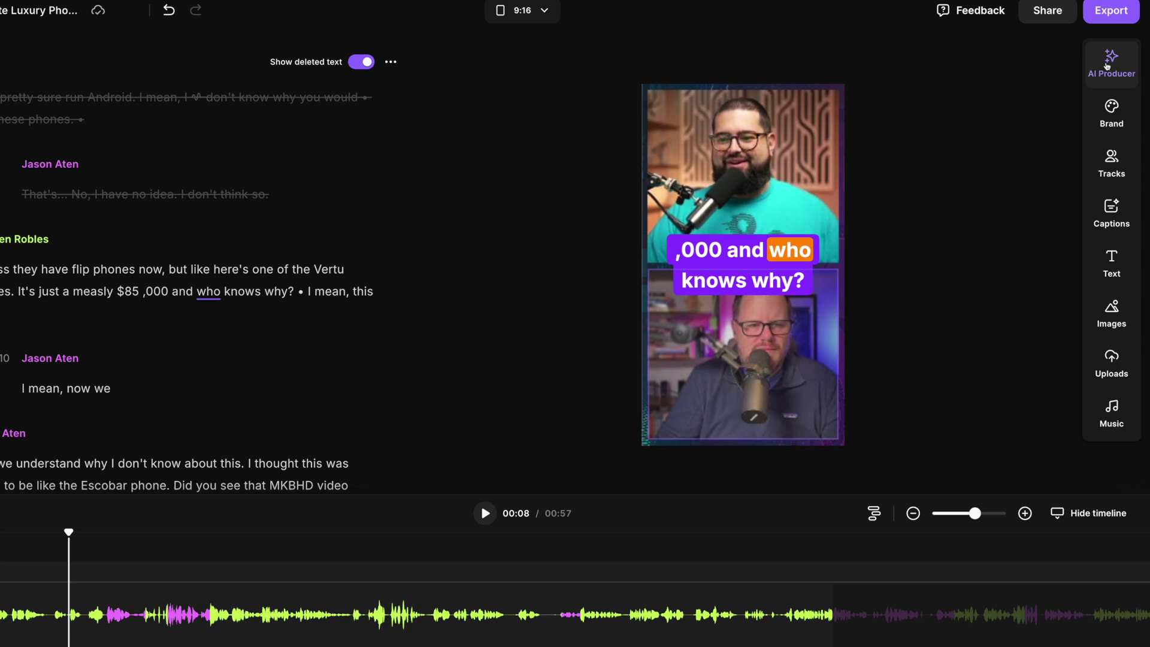
left_click(1115, 63)
left_click(1054, 105)
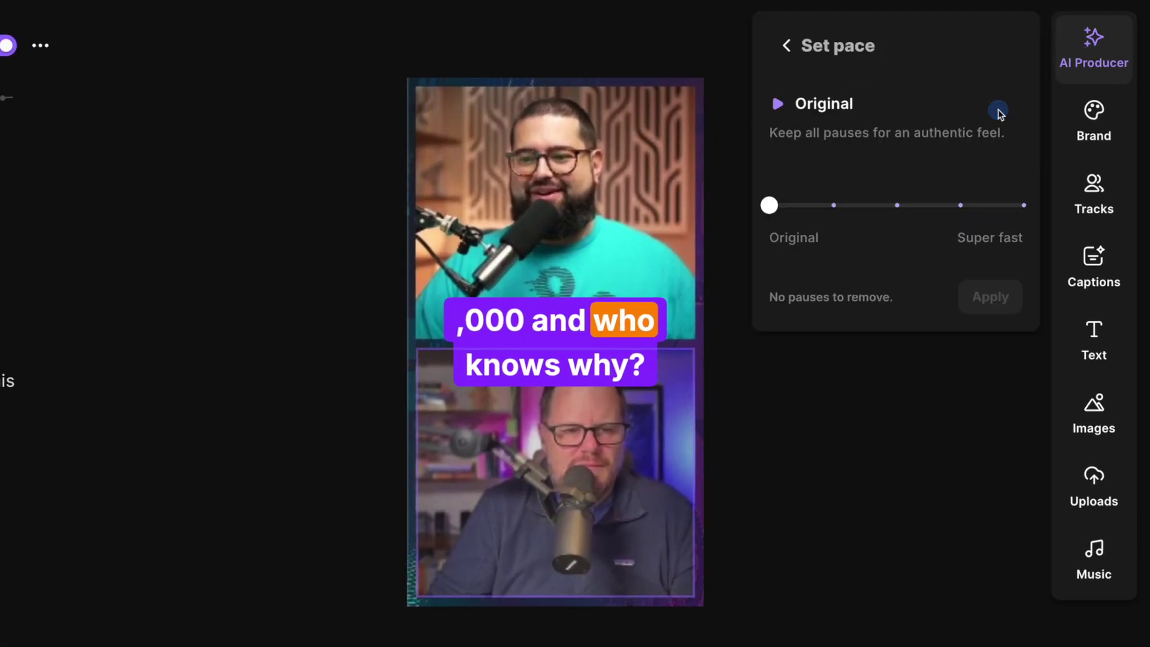
left_click(960, 205)
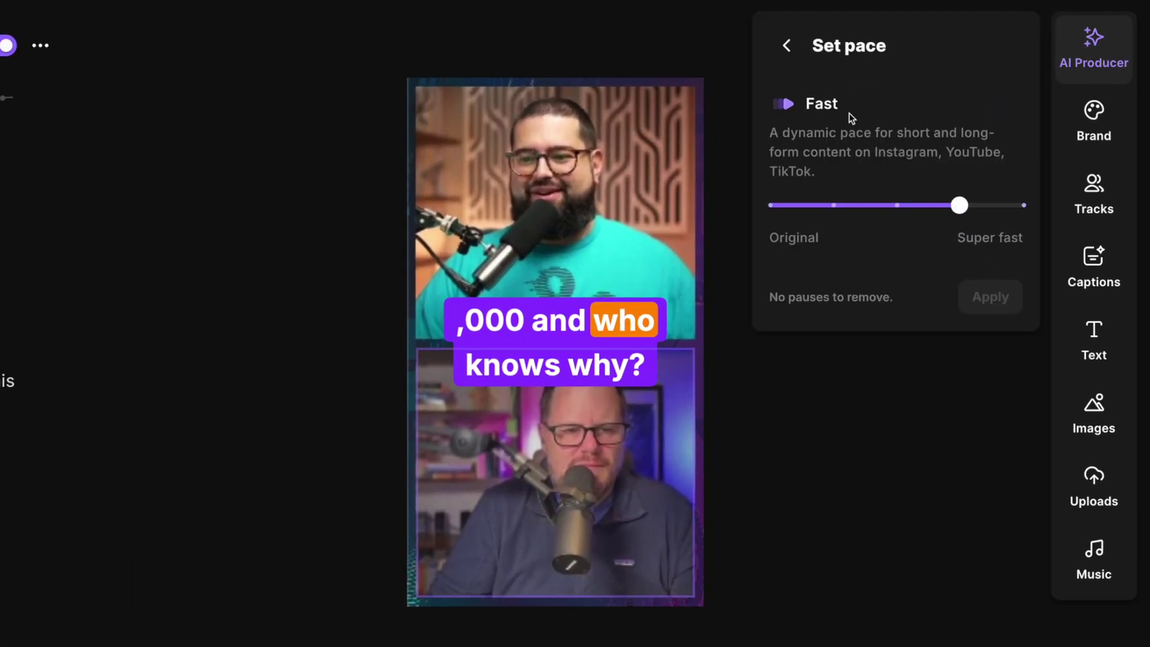
left_click(1024, 205)
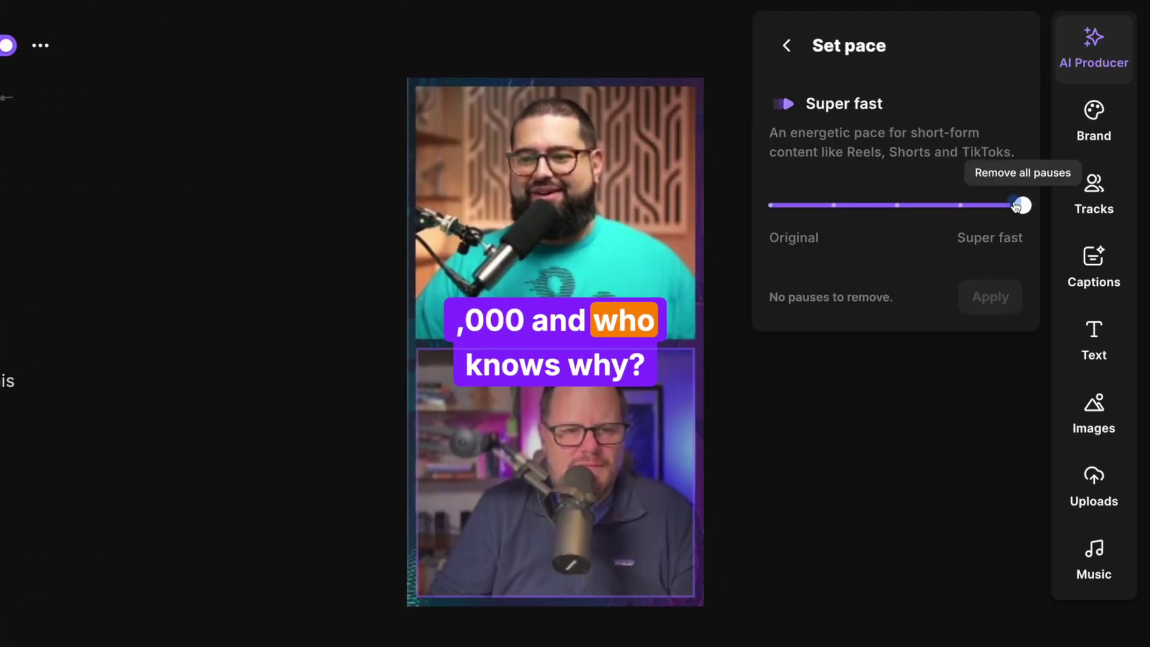
left_click(787, 46)
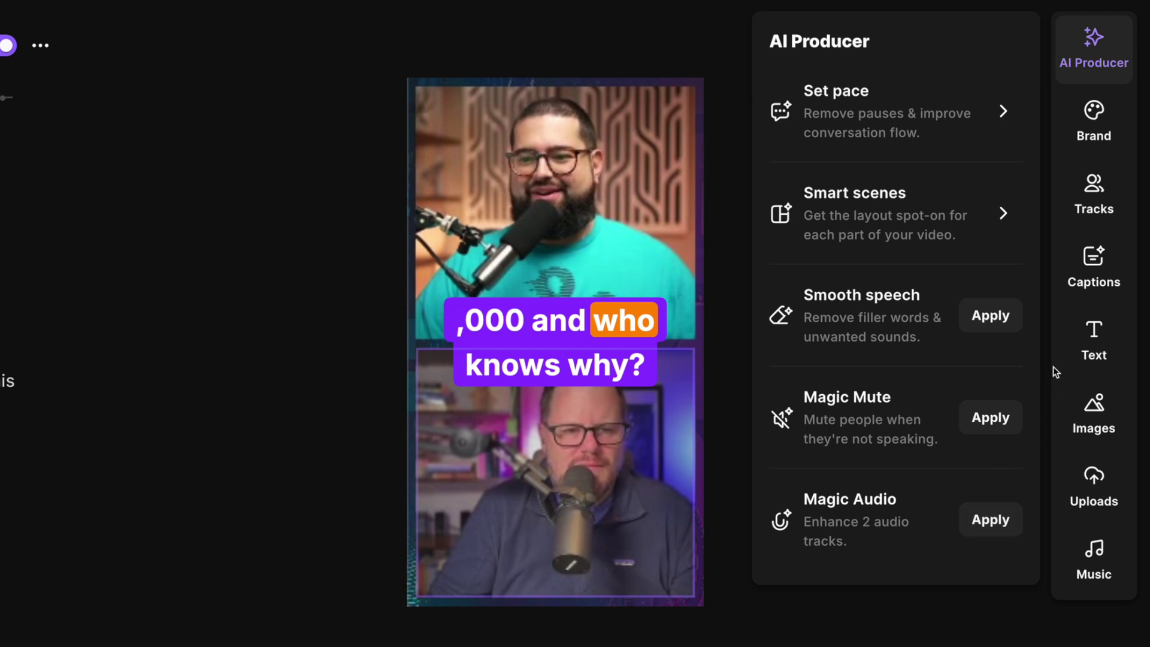
Step: Add an iPhone stock photo to the clip from the image library
left_click(1096, 333)
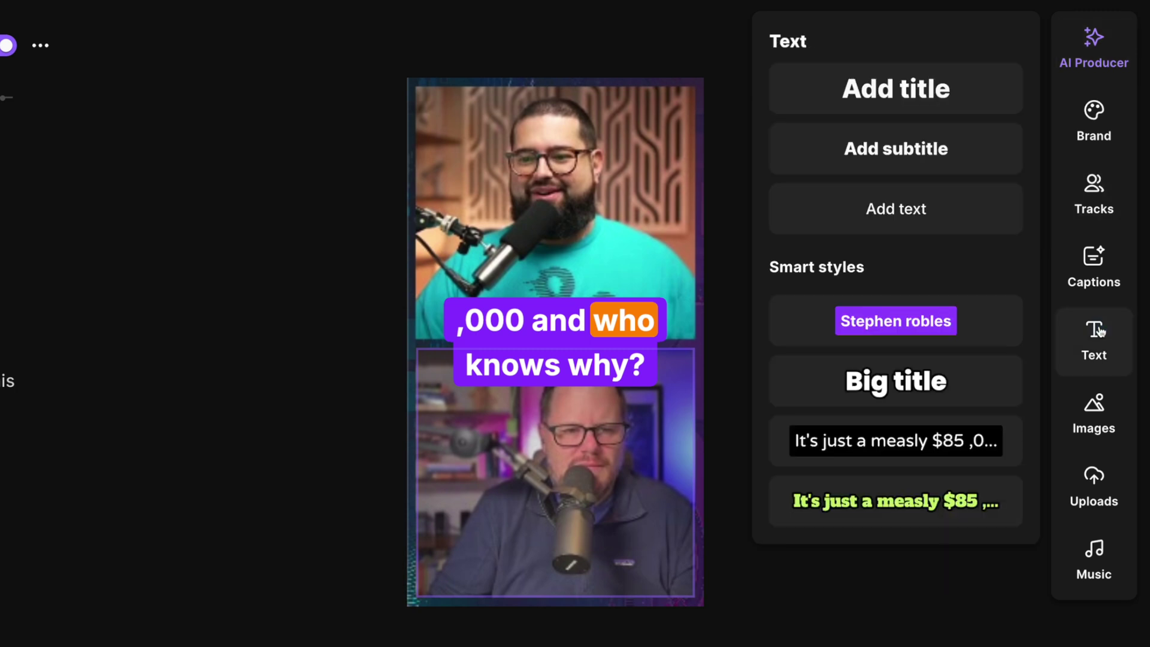
left_click(1093, 415)
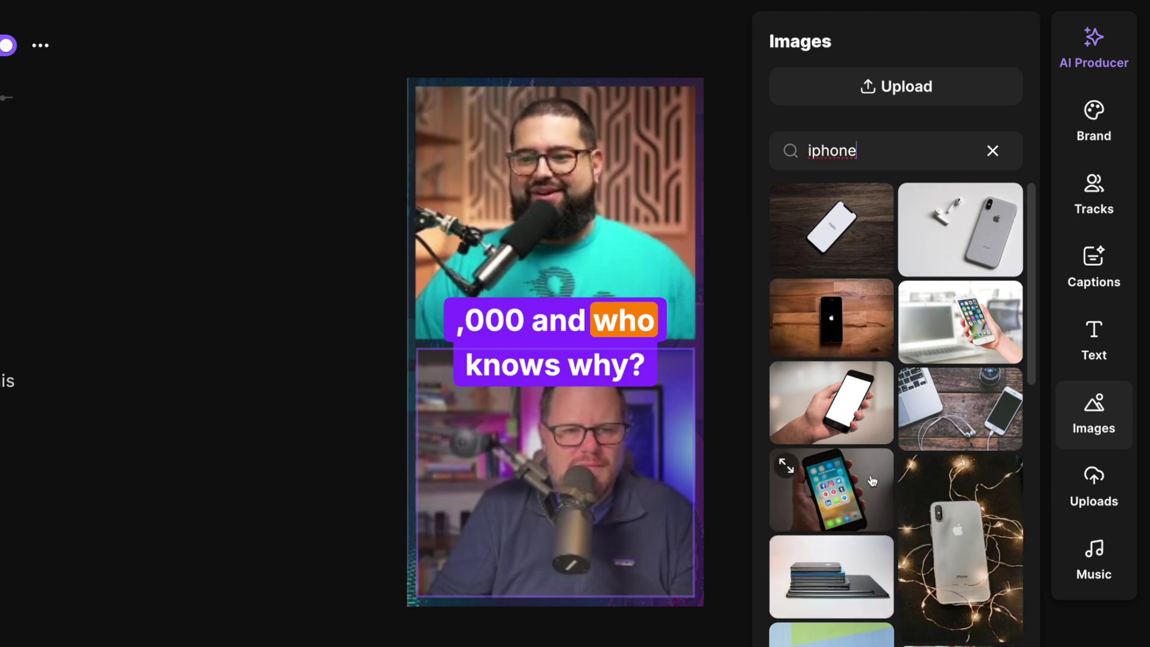
left_click(936, 515)
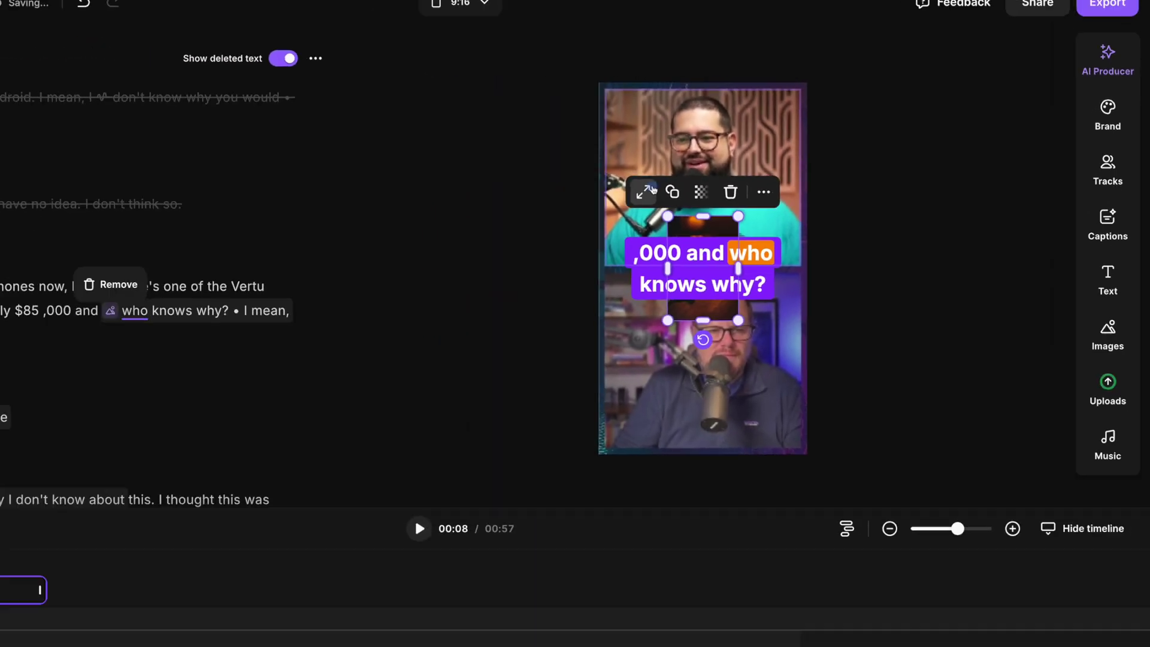
Step: Delete the transcript passage about the MKBHD video, trimming the clip to 00:53
left_click(94, 555)
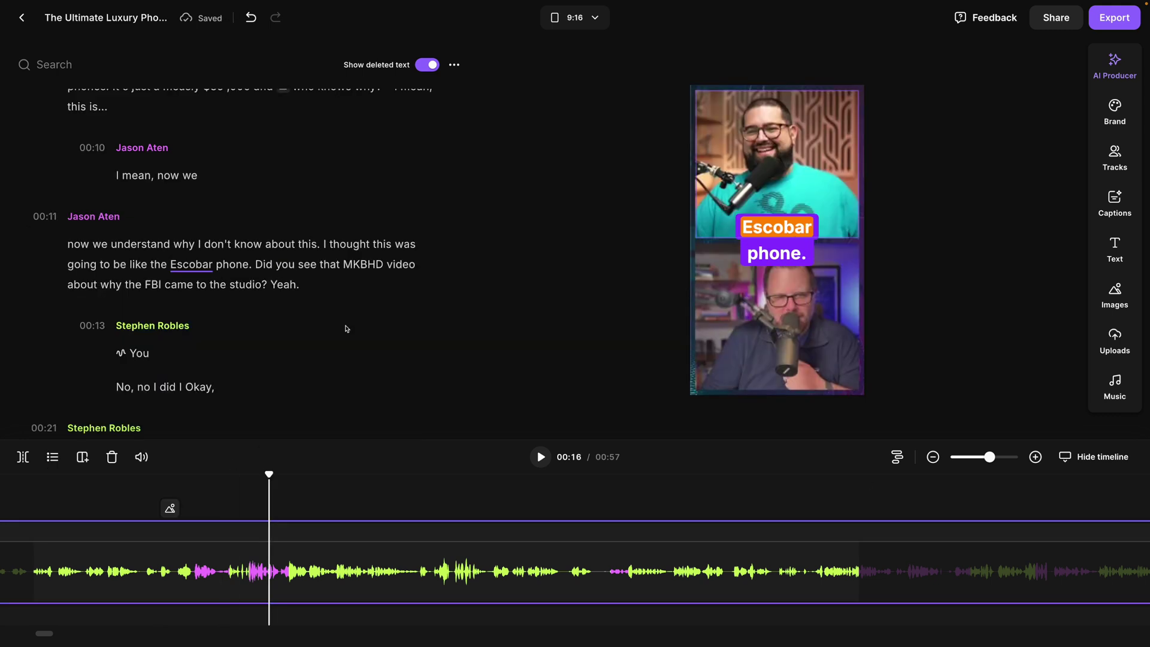
left_click_drag(270, 290, 271, 264)
left_click(255, 241)
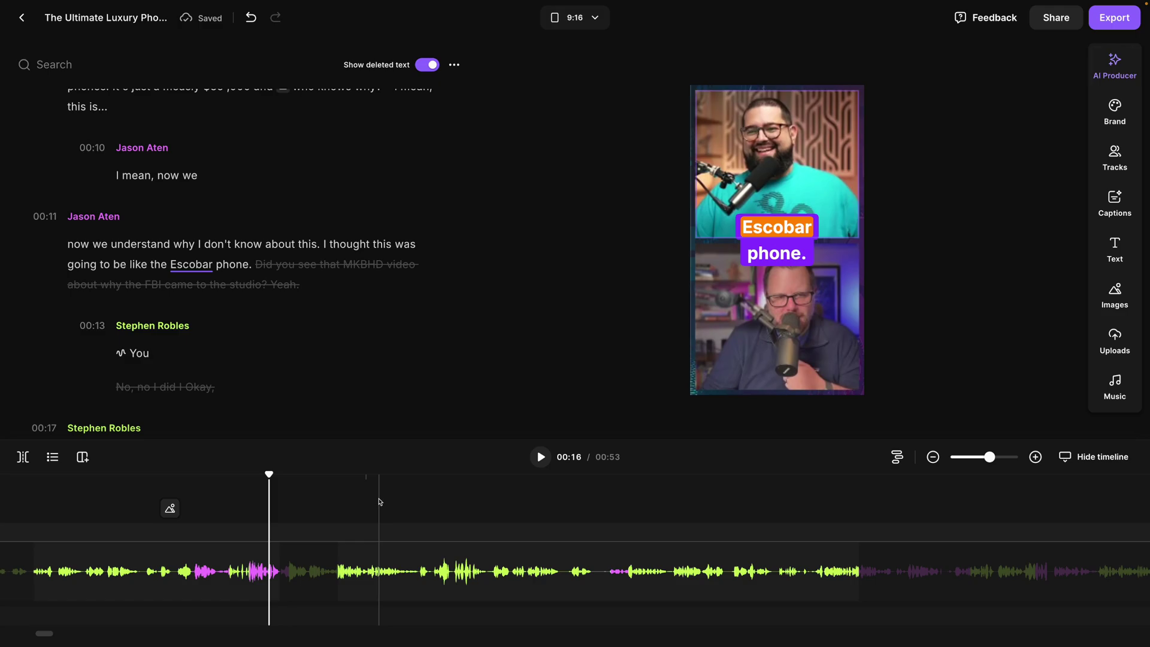
Step: Export the clip at 2160p 4K video quality
left_click(1100, 20)
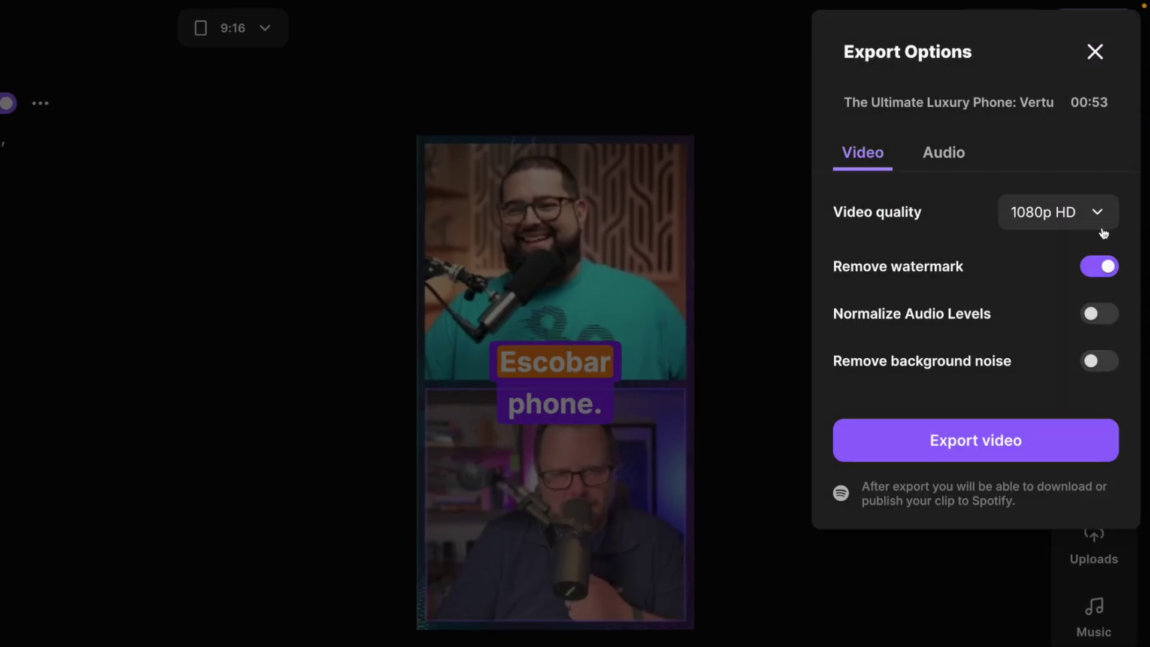
left_click(1103, 229)
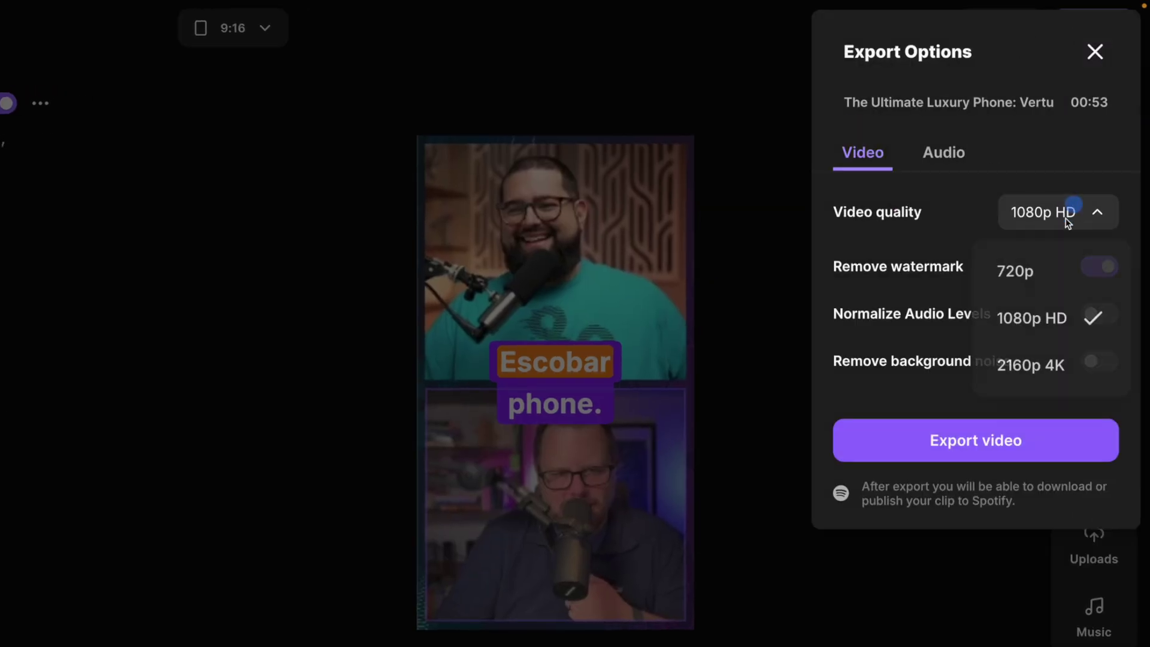
left_click(1015, 363)
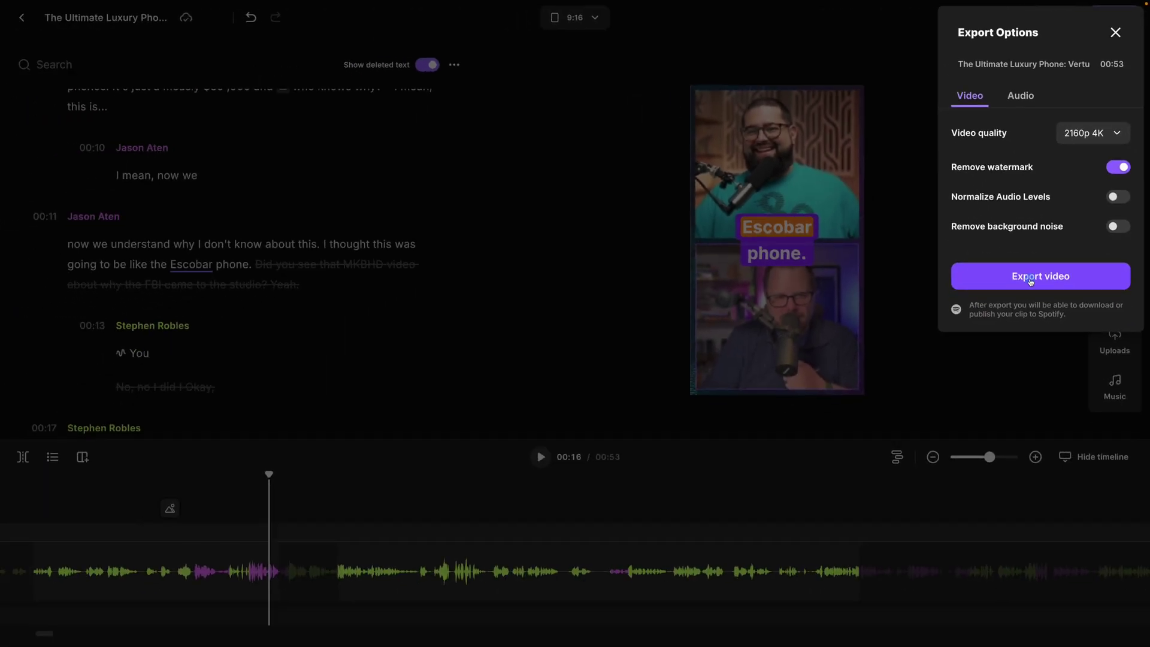
left_click(959, 448)
left_click(132, 491)
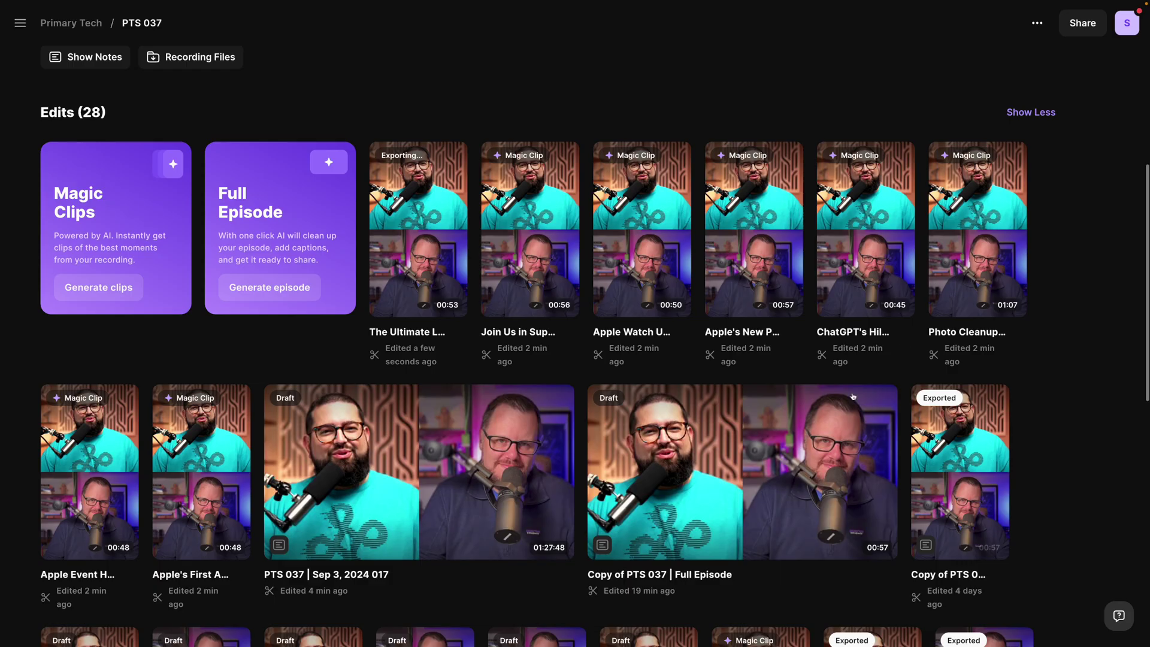
scroll(853, 396, "down", 1)
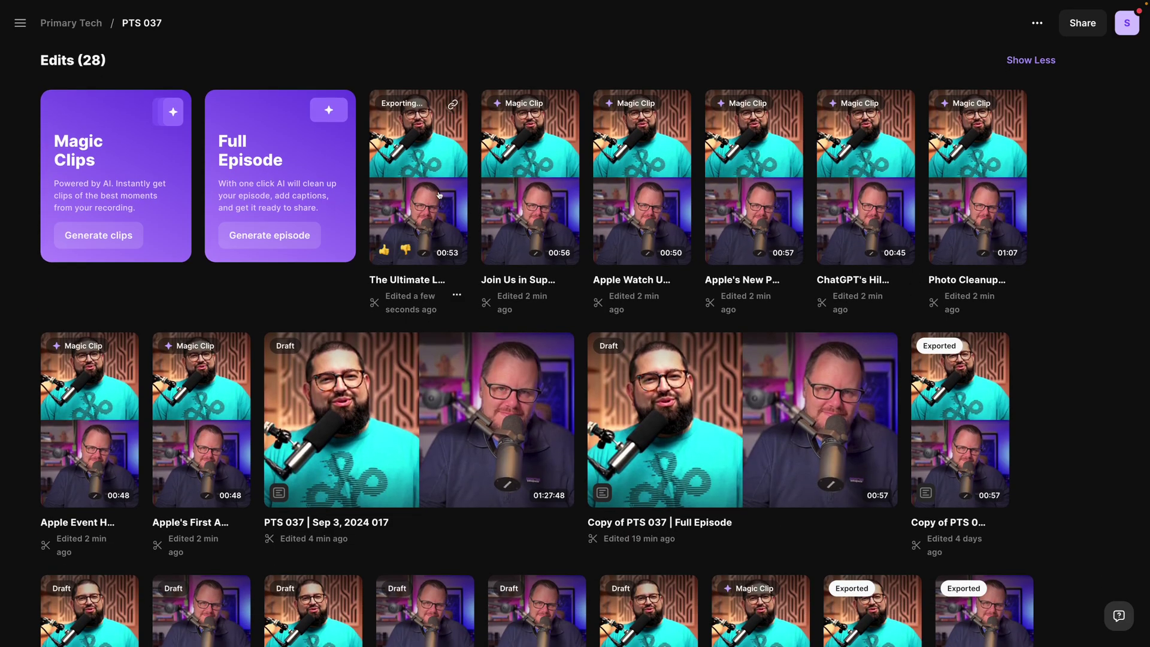